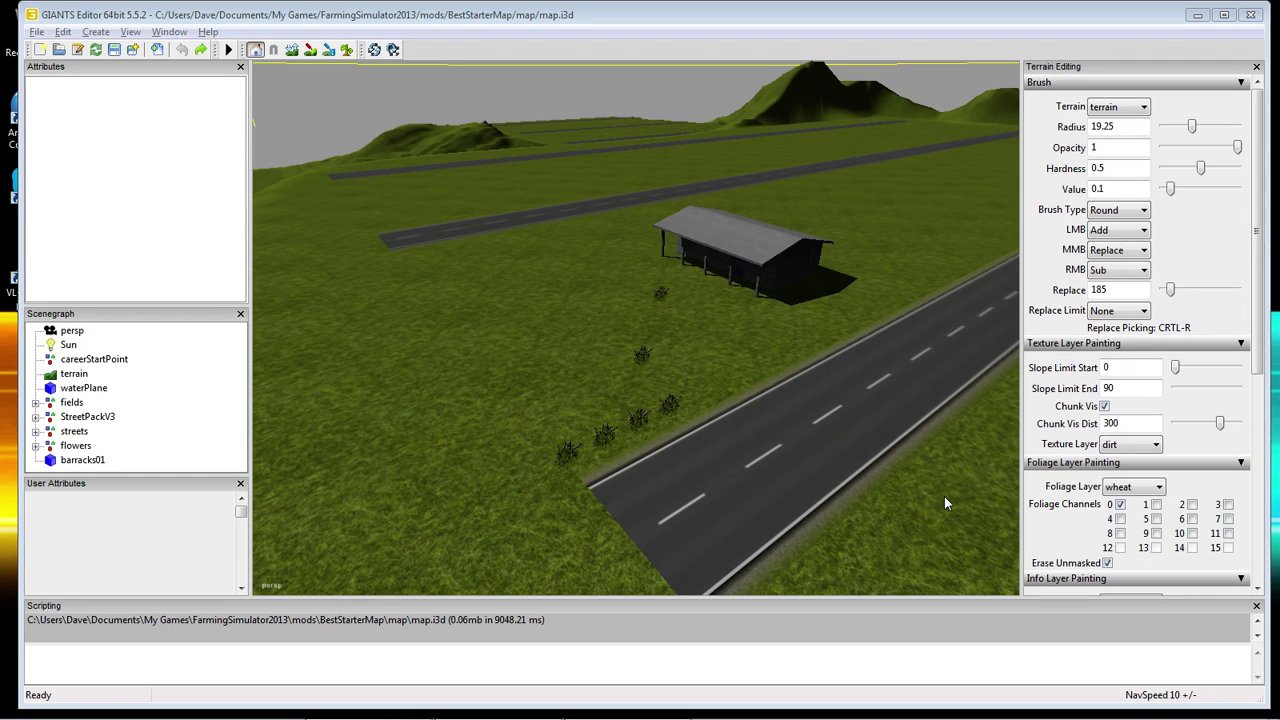
Inspect the rightside road piece, then deselect it and collapse the streets group in the Scenegraph.
{"action": "right_click", "coordinate": [944, 503]}
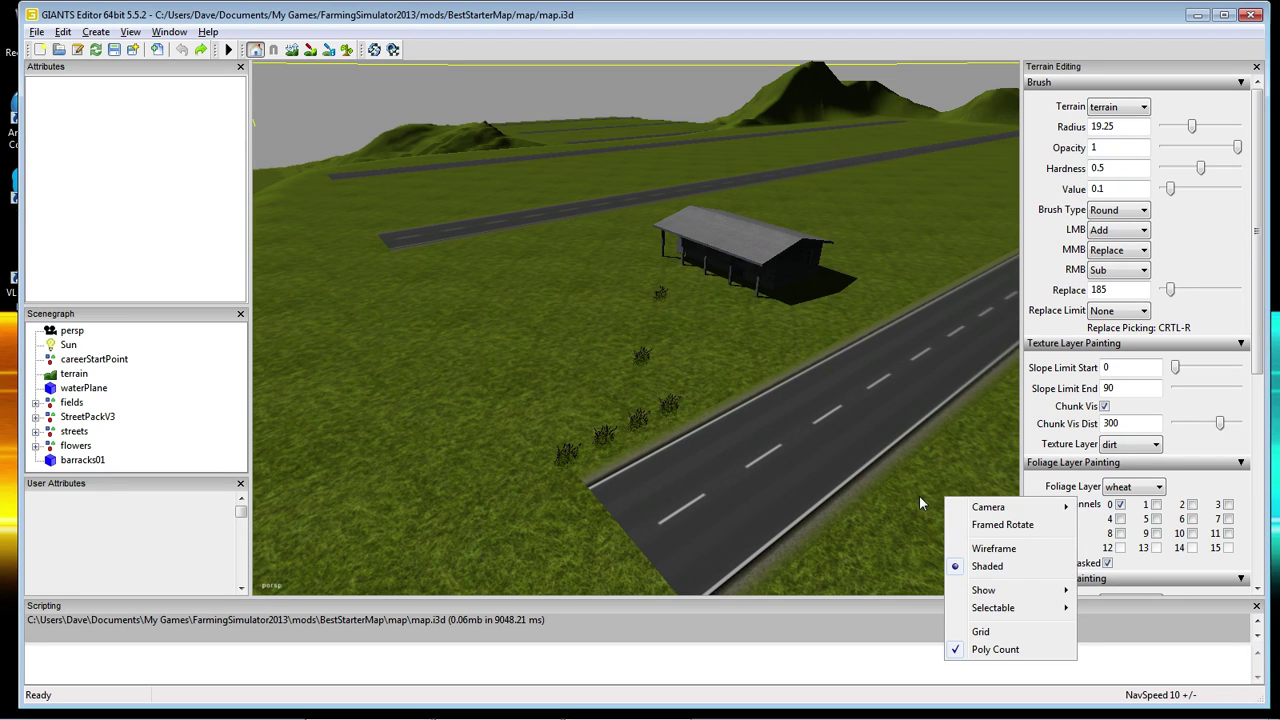
{"action": "left_click", "coordinate": [920, 503]}
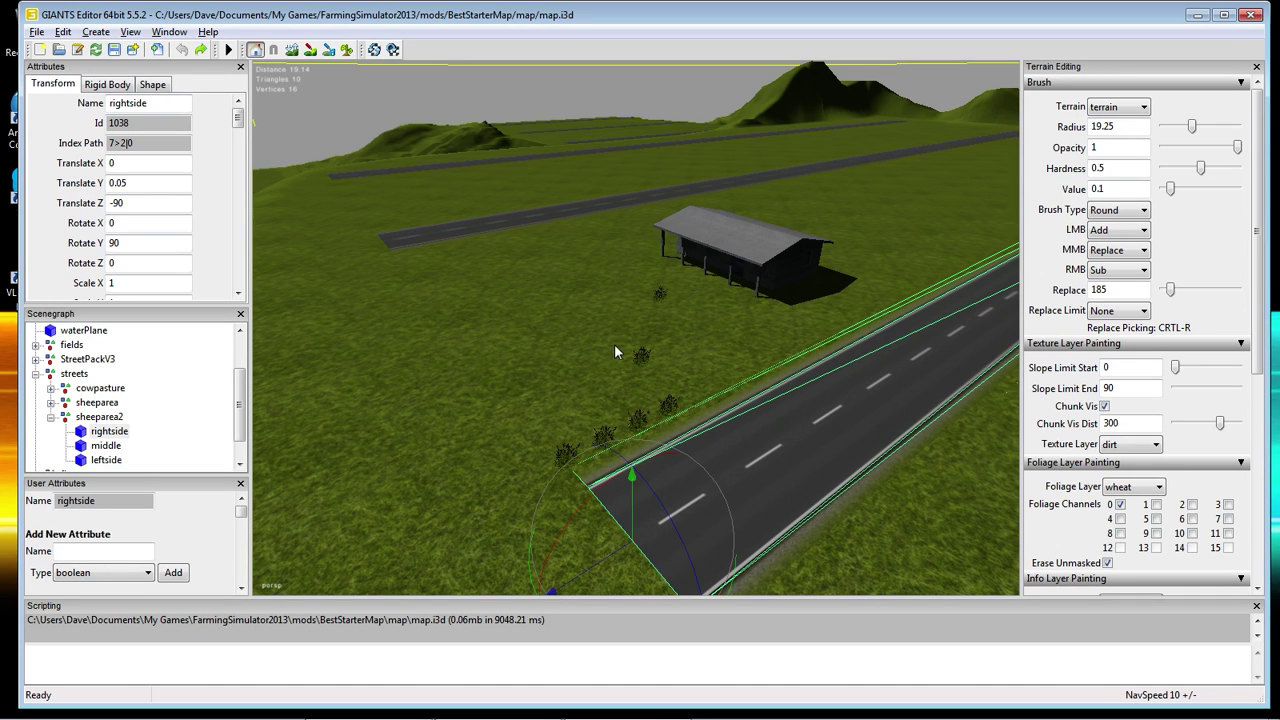
{"action": "middle_click_drag", "start_coordinate": [689, 345], "coordinate": [480, 300]}
{"action": "left_click", "coordinate": [205, 370]}
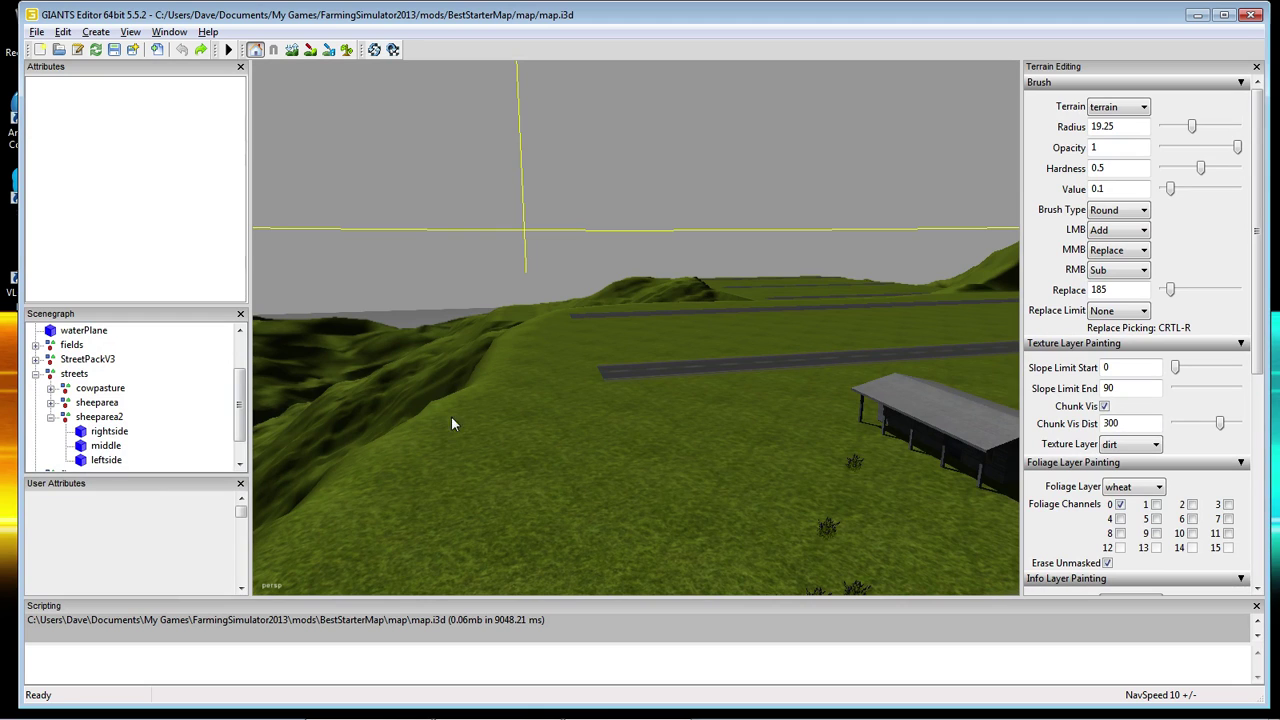
{"action": "left_click", "coordinate": [38, 374]}
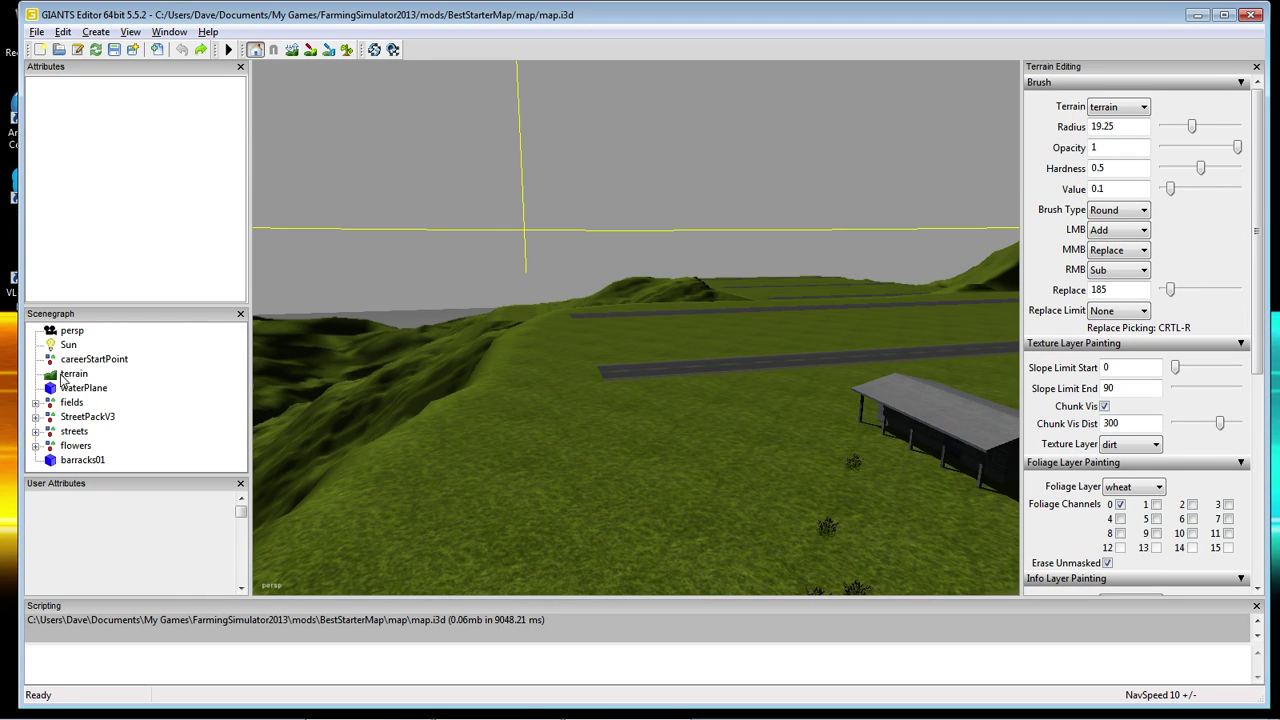
Fly the camera over the flat grassy plateau with the parallel roads.
{"action": "middle_click_drag", "start_coordinate": [550, 468], "coordinate": [857, 8]}
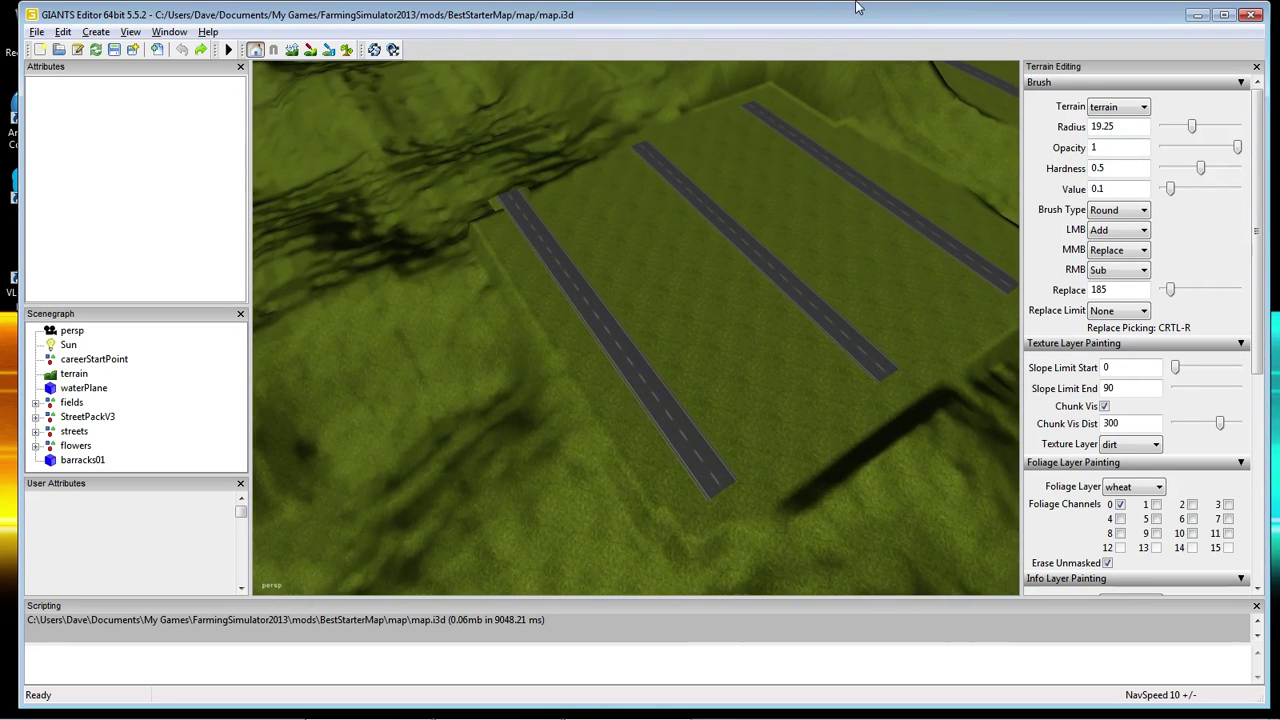
{"action": "middle_click_drag", "start_coordinate": [757, 285], "coordinate": [792, 46]}
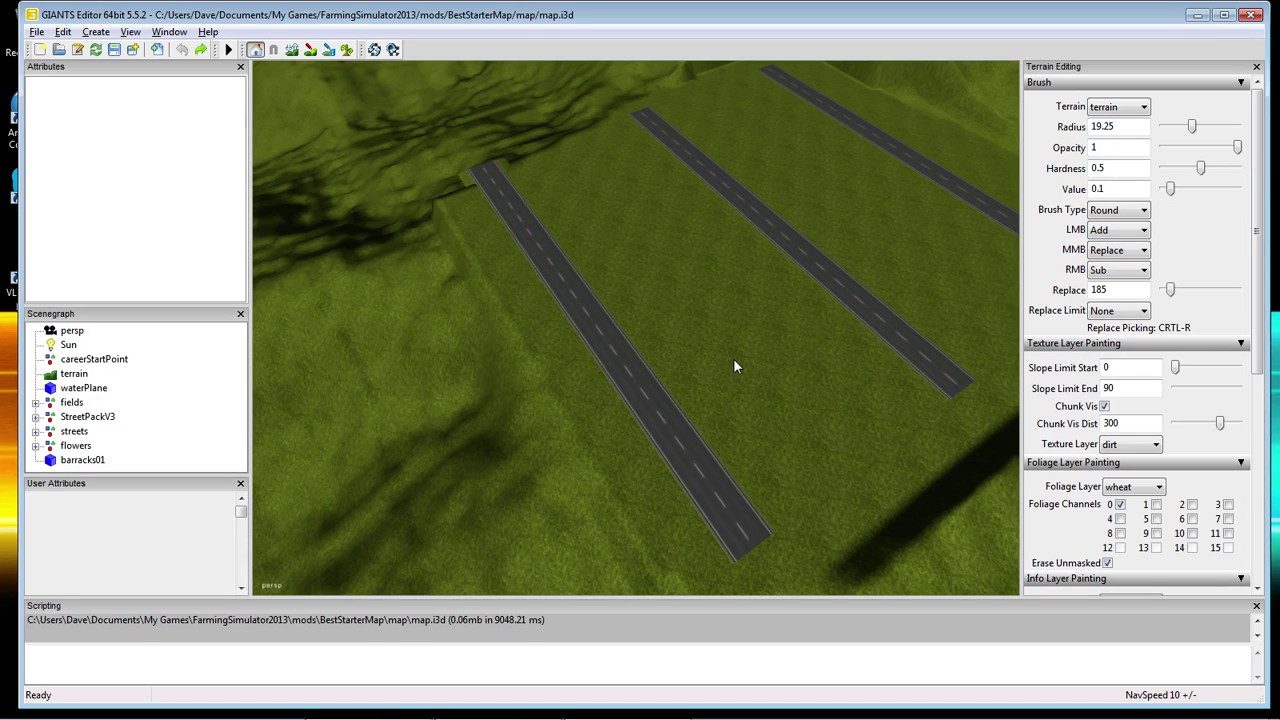
Set the terrain sculpt Replace height to 178 with a Square brush type.
{"action": "left_click", "coordinate": [1115, 290]}
{"action": "double_click", "coordinate": [1115, 290]}
{"action": "type", "text": "178"}
{"action": "left_click", "coordinate": [1140, 252]}
{"action": "left_click", "coordinate": [289, 56]}
{"action": "left_click", "coordinate": [1130, 209]}
{"action": "left_click", "coordinate": [1104, 239]}
Paint over the bumpy field beside and across the roads to level it.
{"action": "mouse_move", "coordinate": [447, 302]}
{"action": "left_mouse_down"}
{"action": "mouse_move", "coordinate": [463, 338]}
{"action": "mouse_move", "coordinate": [417, 262]}
{"action": "mouse_move", "coordinate": [427, 303]}
{"action": "mouse_move", "coordinate": [406, 230]}
{"action": "mouse_move", "coordinate": [577, 161]}
{"action": "mouse_move", "coordinate": [498, 177]}
{"action": "mouse_move", "coordinate": [280, 319]}
{"action": "left_mouse_up"}
{"action": "mouse_move", "coordinate": [495, 329]}
{"action": "right_mouse_down"}
{"action": "mouse_move", "coordinate": [345, 368]}
{"action": "mouse_move", "coordinate": [346, 349]}
{"action": "mouse_move", "coordinate": [576, 293]}
{"action": "mouse_move", "coordinate": [644, 452]}
{"action": "right_mouse_up"}
{"action": "mouse_move", "coordinate": [638, 432]}
{"action": "left_mouse_down"}
{"action": "mouse_move", "coordinate": [645, 363]}
{"action": "mouse_move", "coordinate": [662, 457]}
{"action": "mouse_move", "coordinate": [679, 409]}
{"action": "mouse_move", "coordinate": [662, 279]}
{"action": "mouse_move", "coordinate": [583, 470]}
{"action": "mouse_move", "coordinate": [574, 206]}
{"action": "mouse_move", "coordinate": [570, 294]}
{"action": "mouse_move", "coordinate": [530, 414]}
{"action": "mouse_move", "coordinate": [497, 404]}
{"action": "mouse_move", "coordinate": [467, 324]}
{"action": "mouse_move", "coordinate": [481, 385]}
{"action": "mouse_move", "coordinate": [518, 331]}
{"action": "mouse_move", "coordinate": [522, 404]}
{"action": "mouse_move", "coordinate": [554, 262]}
{"action": "mouse_move", "coordinate": [558, 165]}
{"action": "mouse_move", "coordinate": [535, 181]}
{"action": "mouse_move", "coordinate": [480, 284]}
{"action": "mouse_move", "coordinate": [470, 172]}
{"action": "mouse_move", "coordinate": [402, 407]}
{"action": "mouse_move", "coordinate": [378, 383]}
{"action": "mouse_move", "coordinate": [375, 188]}
{"action": "mouse_move", "coordinate": [358, 353]}
{"action": "mouse_move", "coordinate": [359, 324]}
{"action": "mouse_move", "coordinate": [328, 387]}
{"action": "mouse_move", "coordinate": [363, 228]}
{"action": "mouse_move", "coordinate": [360, 272]}
{"action": "mouse_move", "coordinate": [431, 179]}
{"action": "mouse_move", "coordinate": [455, 317]}
{"action": "mouse_move", "coordinate": [477, 209]}
{"action": "mouse_move", "coordinate": [468, 284]}
{"action": "mouse_move", "coordinate": [518, 172]}
{"action": "mouse_move", "coordinate": [415, 168]}
{"action": "mouse_move", "coordinate": [614, 173]}
{"action": "mouse_move", "coordinate": [418, 141]}
{"action": "mouse_move", "coordinate": [609, 164]}
{"action": "mouse_move", "coordinate": [448, 249]}
{"action": "left_mouse_up"}
{"action": "mouse_move", "coordinate": [527, 438]}
{"action": "left_mouse_down"}
{"action": "mouse_move", "coordinate": [479, 448]}
{"action": "mouse_move", "coordinate": [274, 394]}
{"action": "mouse_move", "coordinate": [288, 320]}
{"action": "mouse_move", "coordinate": [329, 242]}
{"action": "mouse_move", "coordinate": [308, 407]}
{"action": "mouse_move", "coordinate": [411, 165]}
{"action": "mouse_move", "coordinate": [378, 424]}
{"action": "mouse_move", "coordinate": [566, 124]}
{"action": "mouse_move", "coordinate": [558, 397]}
{"action": "mouse_move", "coordinate": [670, 124]}
{"action": "mouse_move", "coordinate": [636, 398]}
{"action": "left_mouse_up"}
{"action": "mouse_move", "coordinate": [663, 328]}
{"action": "left_mouse_down"}
{"action": "mouse_move", "coordinate": [693, 450]}
{"action": "mouse_move", "coordinate": [750, 391]}
{"action": "mouse_move", "coordinate": [697, 405]}
{"action": "mouse_move", "coordinate": [606, 474]}
{"action": "mouse_move", "coordinate": [582, 384]}
{"action": "mouse_move", "coordinate": [467, 480]}
{"action": "mouse_move", "coordinate": [443, 386]}
{"action": "mouse_move", "coordinate": [407, 349]}
{"action": "mouse_move", "coordinate": [449, 182]}
{"action": "mouse_move", "coordinate": [459, 319]}
{"action": "mouse_move", "coordinate": [568, 173]}
{"action": "mouse_move", "coordinate": [581, 379]}
{"action": "left_mouse_up"}
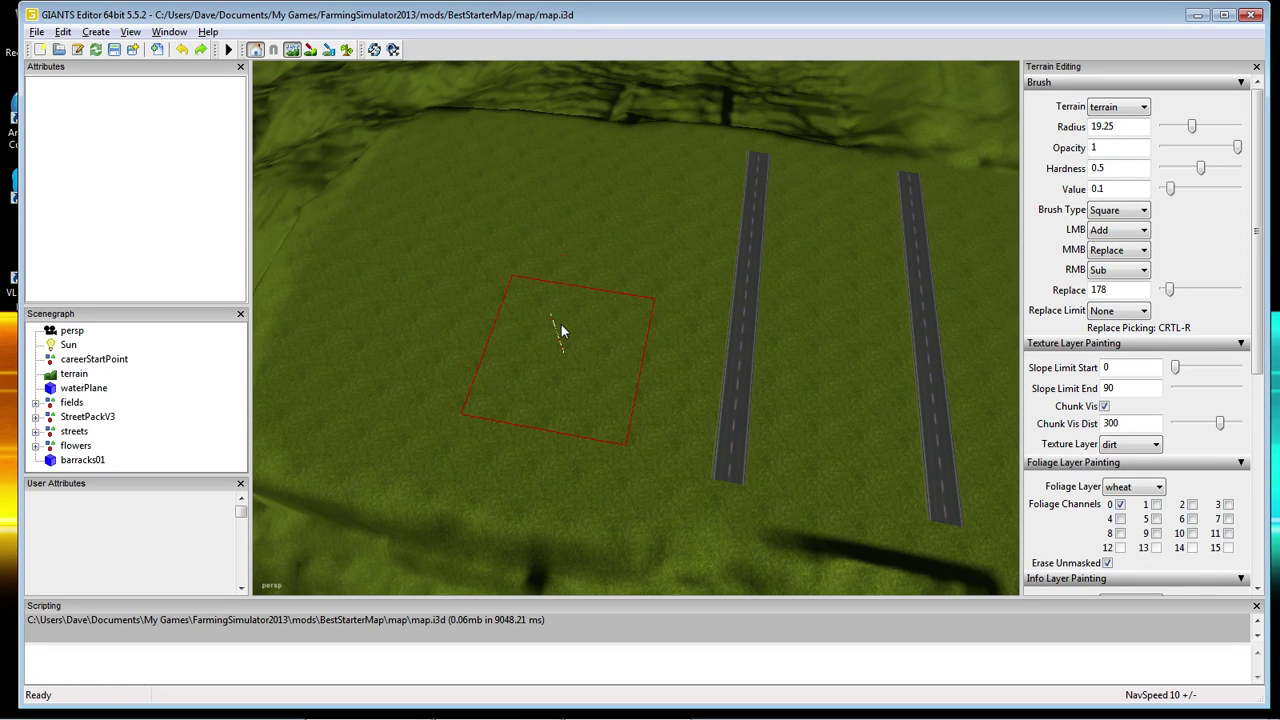
Exit terrain sculpt mode, leaving the field around the two roads smooth and level.
{"action": "left_click", "coordinate": [291, 49]}
Create an empty TransformGroup and rename it silagepits in the Attributes Name field.
{"action": "left_click", "coordinate": [94, 32]}
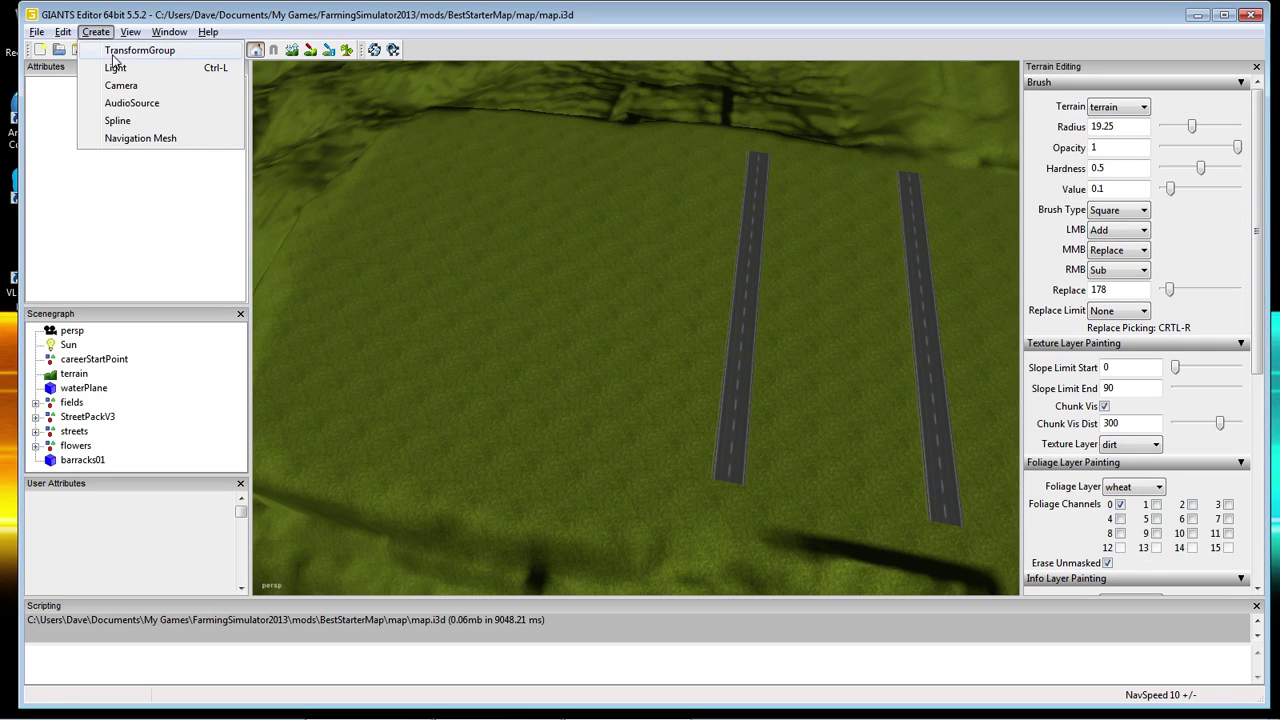
{"action": "left_click", "coordinate": [116, 66]}
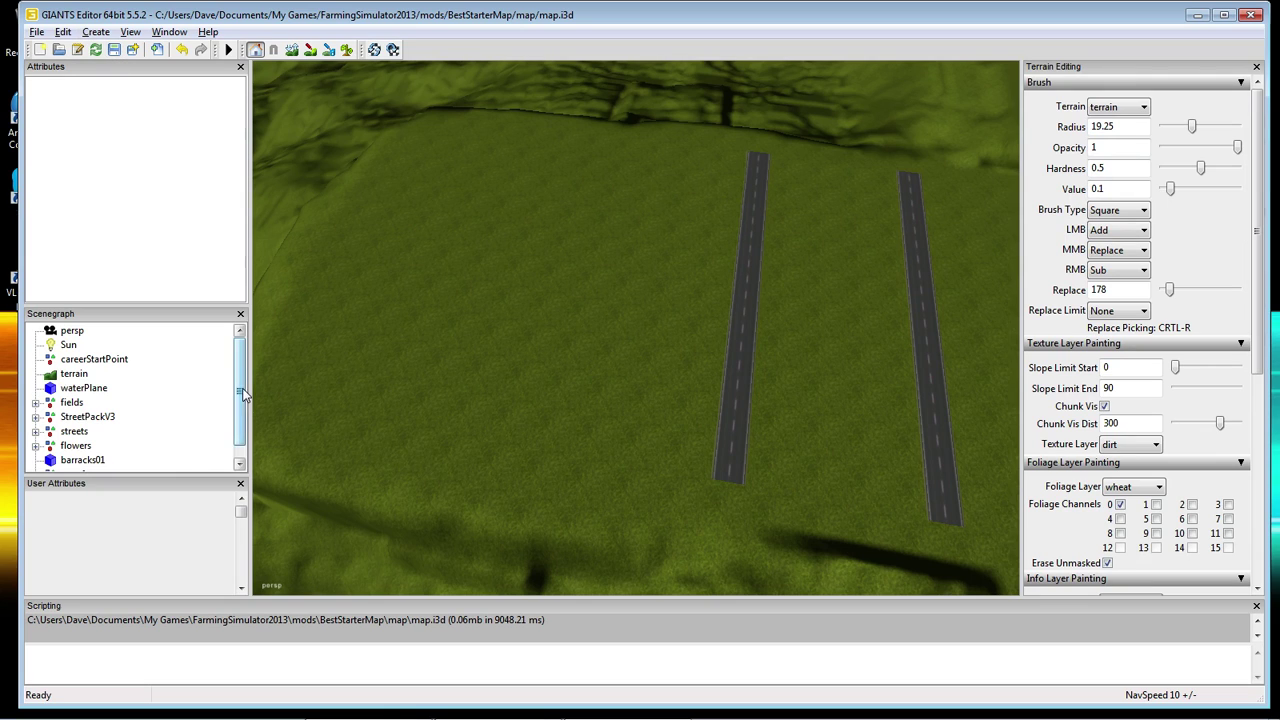
{"action": "scroll", "coordinate": [177, 465], "scroll_direction": "down", "scroll_amount": 1}
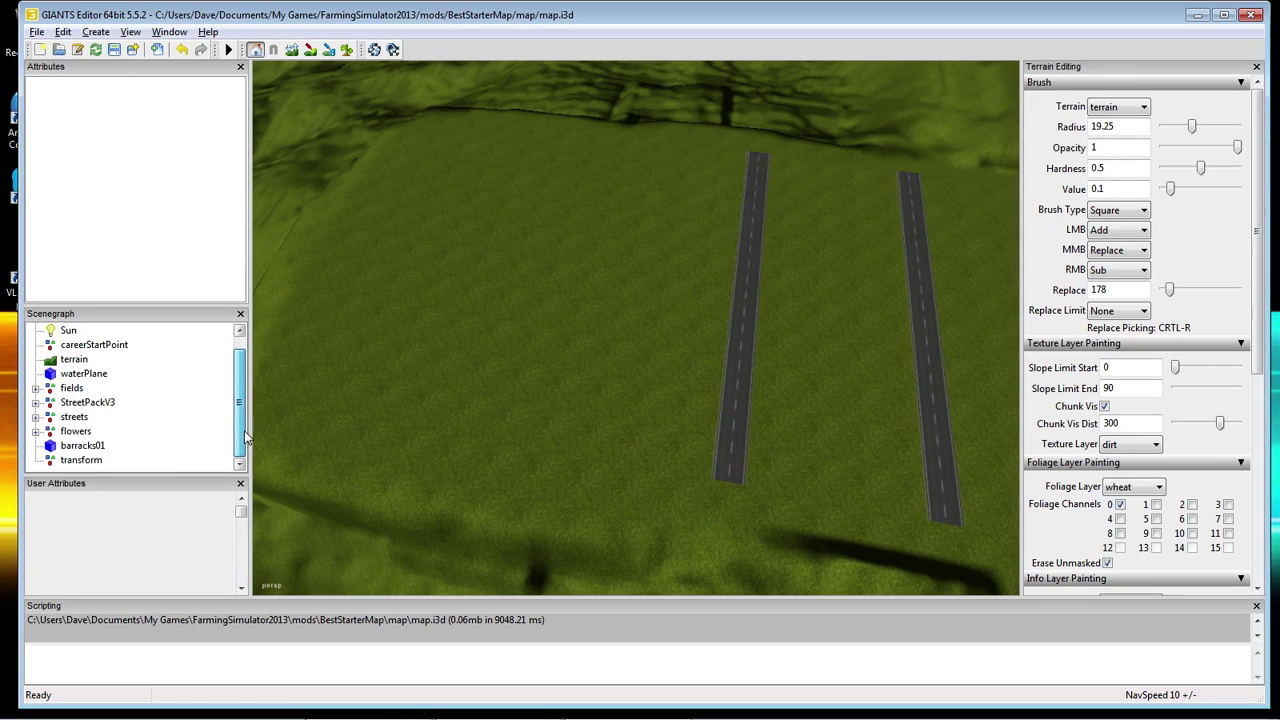
{"action": "left_click", "coordinate": [80, 460]}
{"action": "left_click_drag", "start_coordinate": [147, 103], "coordinate": [97, 105]}
{"action": "type", "text": "sila"}
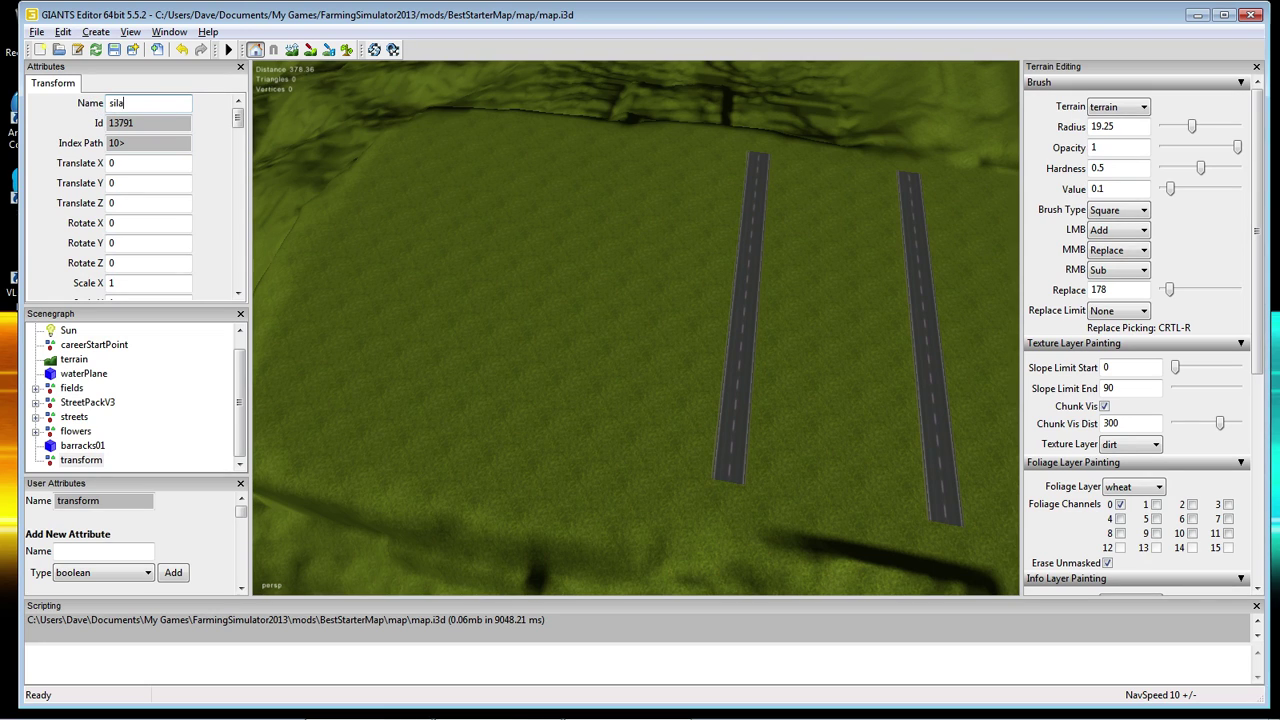
{"action": "type", "text": "gepits"}
{"action": "left_click", "coordinate": [140, 287]}
{"action": "right_click_drag", "start_coordinate": [429, 427], "coordinate": [268, 357]}
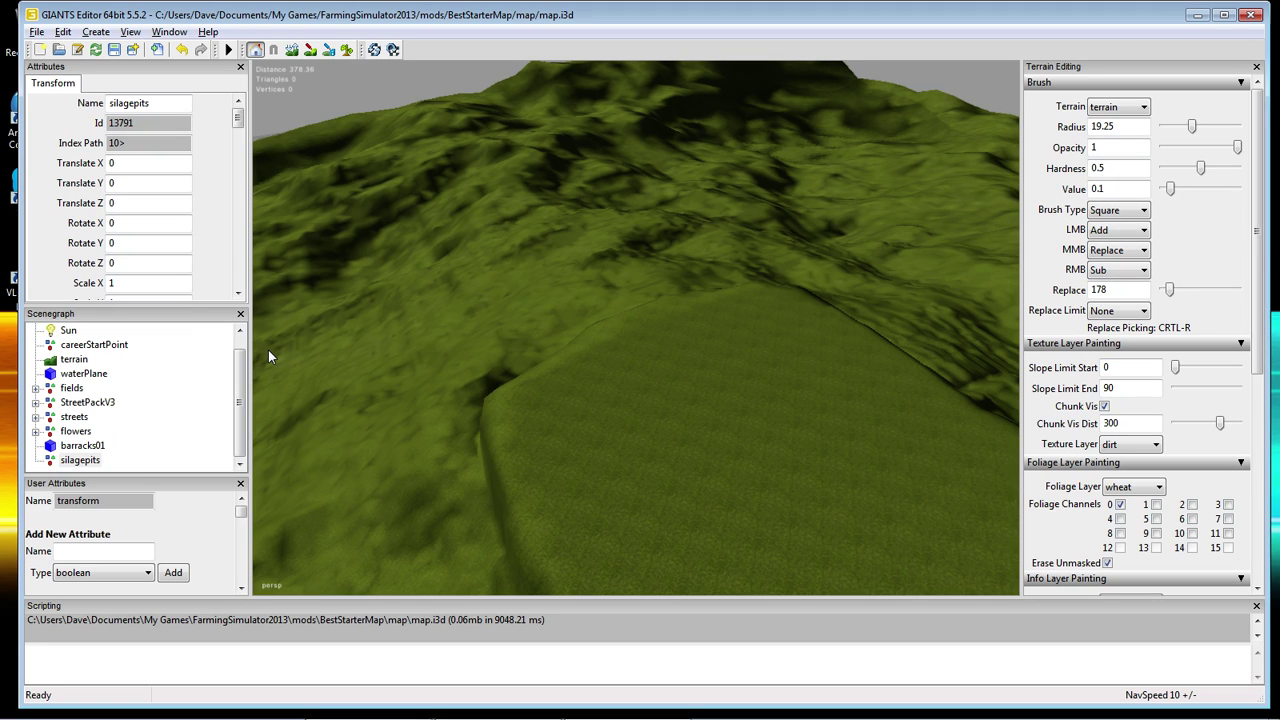
Select the silagepits group and fly the view back over the flattened field.
{"action": "left_click", "coordinate": [84, 461]}
{"action": "left_click_drag", "start_coordinate": [778, 437], "coordinate": [909, 283]}
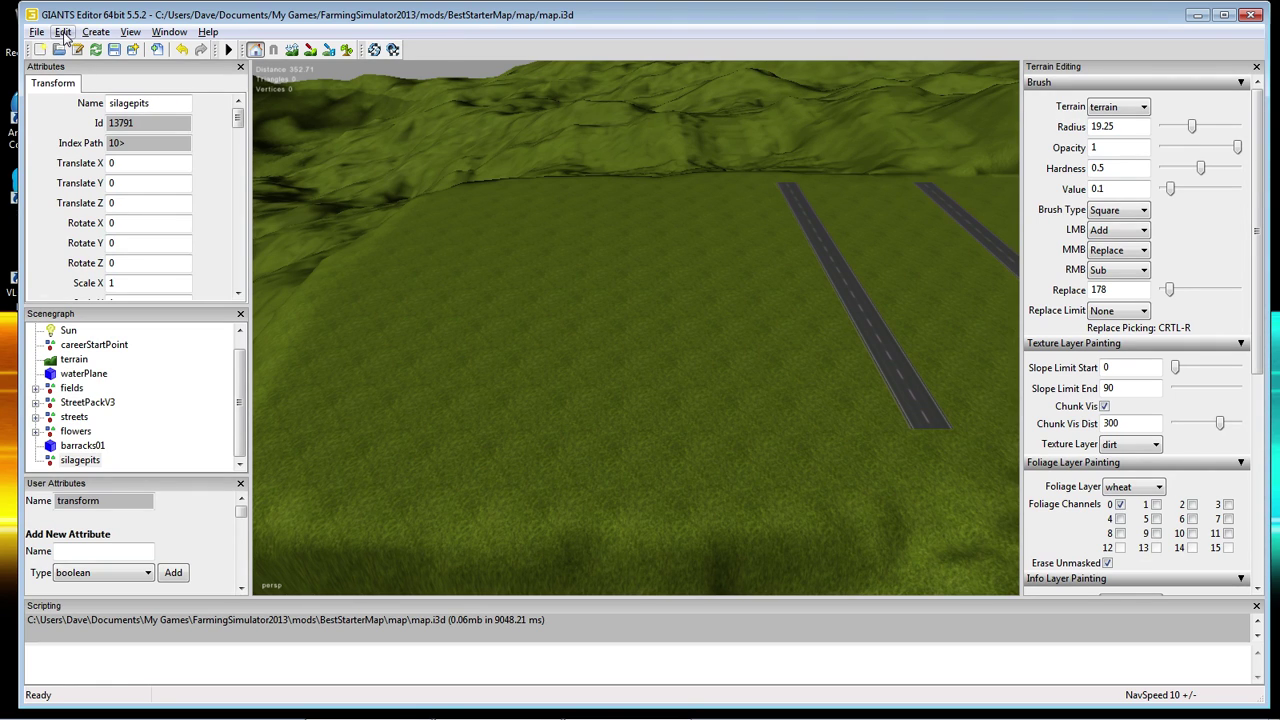
Start a File > Import and browse to HometownUSA\map\models\Custom Models.
{"action": "left_click", "coordinate": [36, 32]}
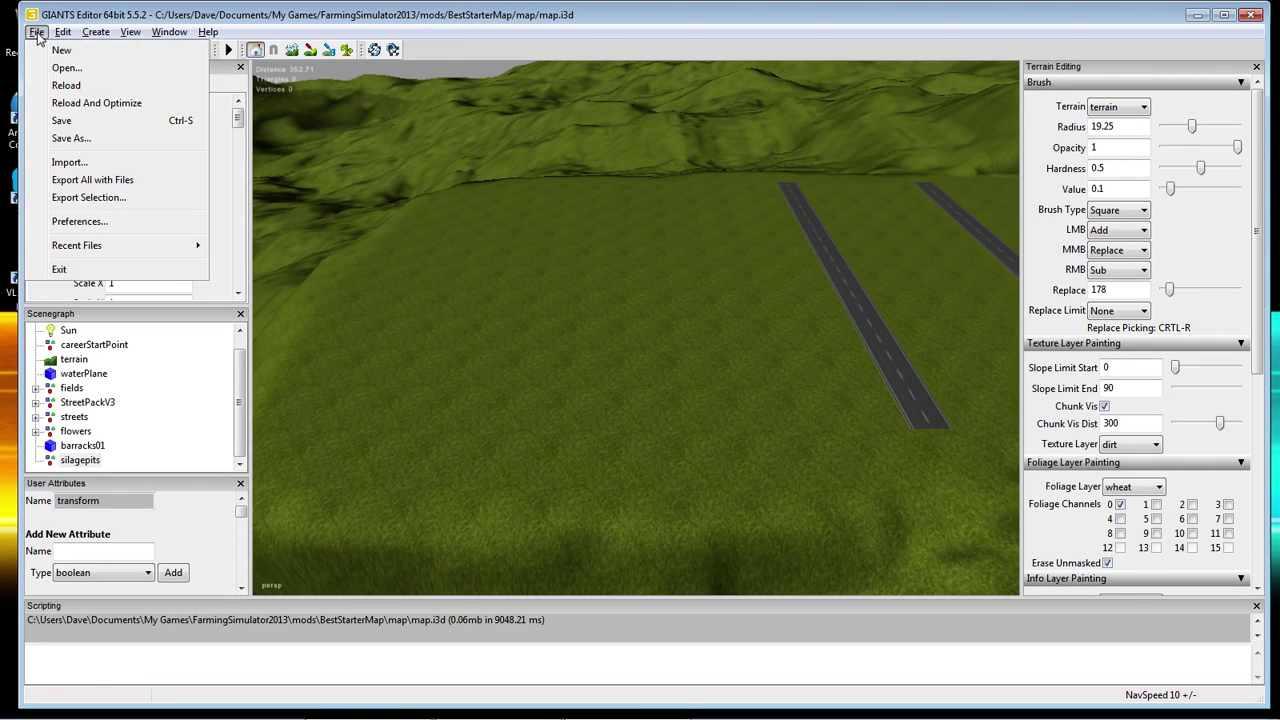
{"action": "left_click", "coordinate": [90, 161]}
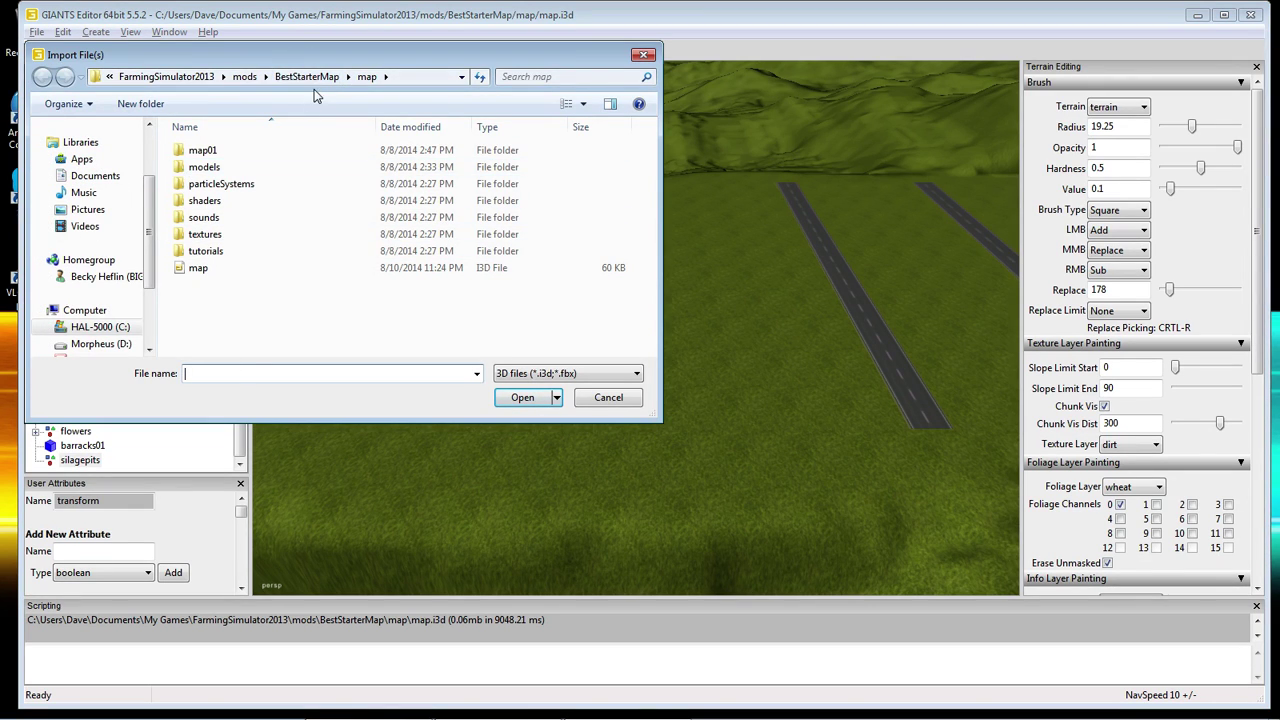
{"action": "double_click", "coordinate": [205, 167]}
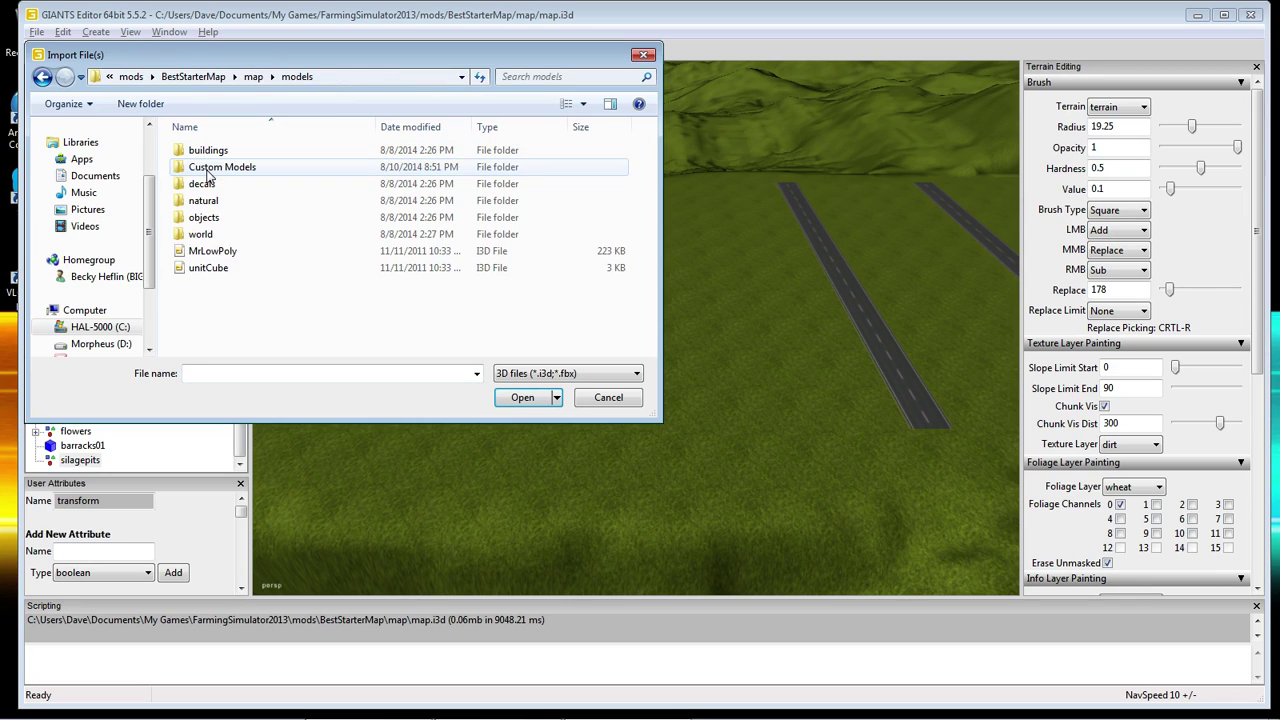
{"action": "double_click", "coordinate": [210, 170]}
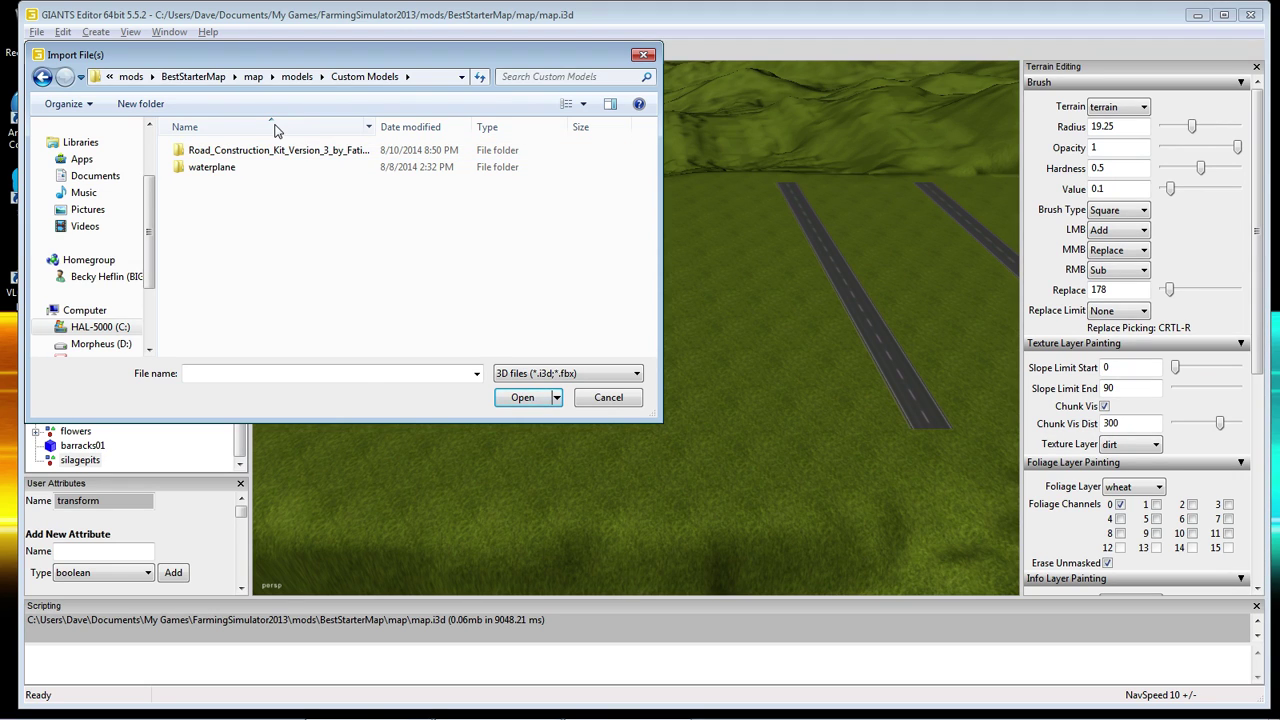
{"action": "left_click", "coordinate": [131, 77]}
{"action": "double_click", "coordinate": [210, 167]}
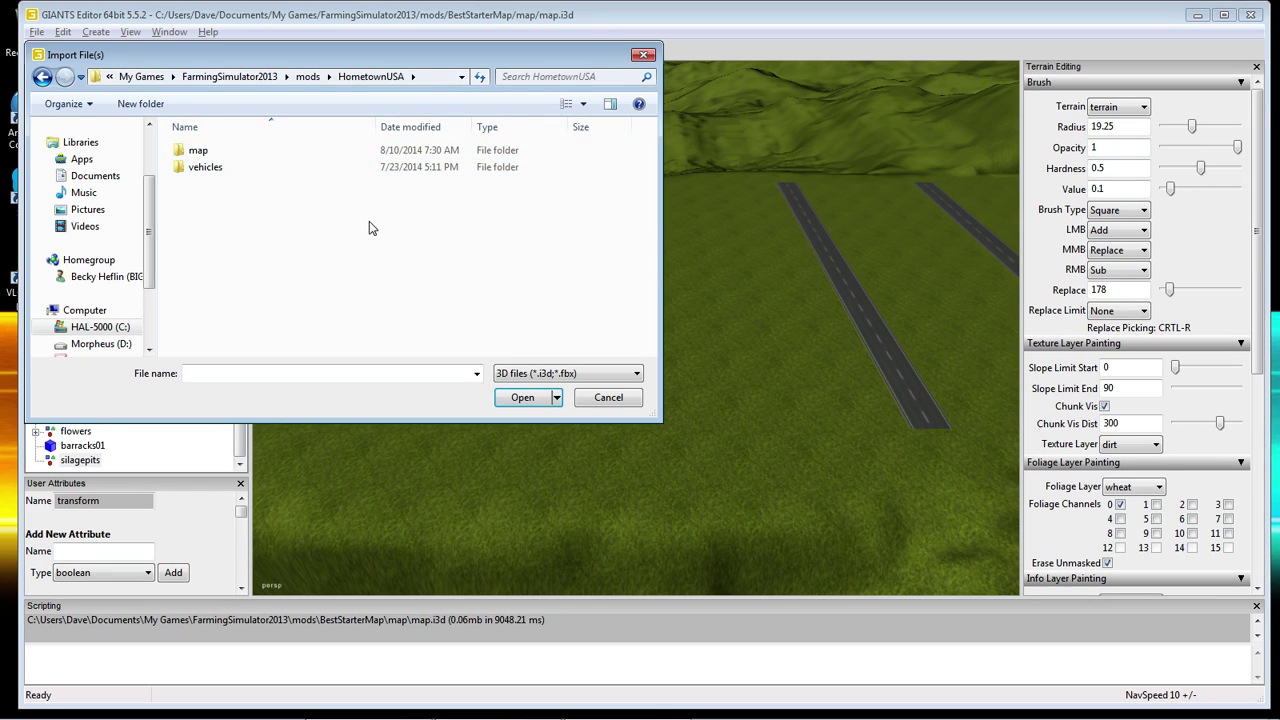
{"action": "double_click", "coordinate": [205, 151]}
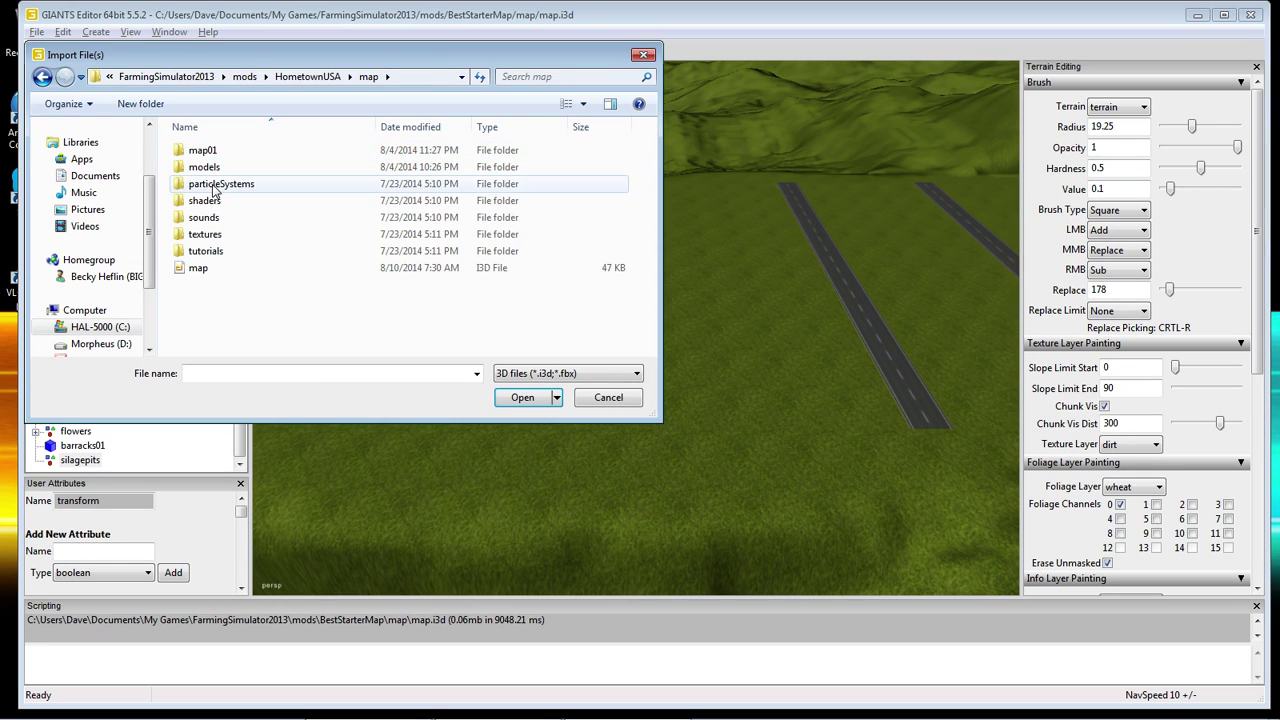
{"action": "double_click", "coordinate": [205, 167]}
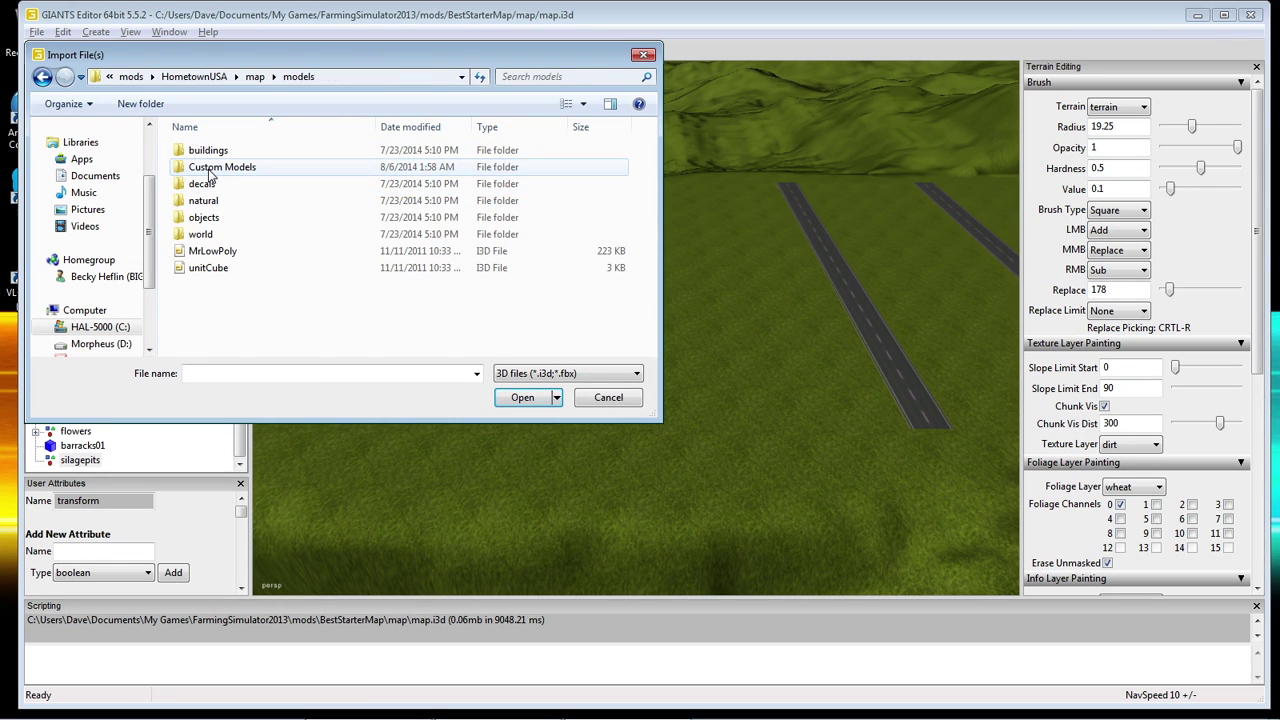
{"action": "double_click", "coordinate": [210, 167]}
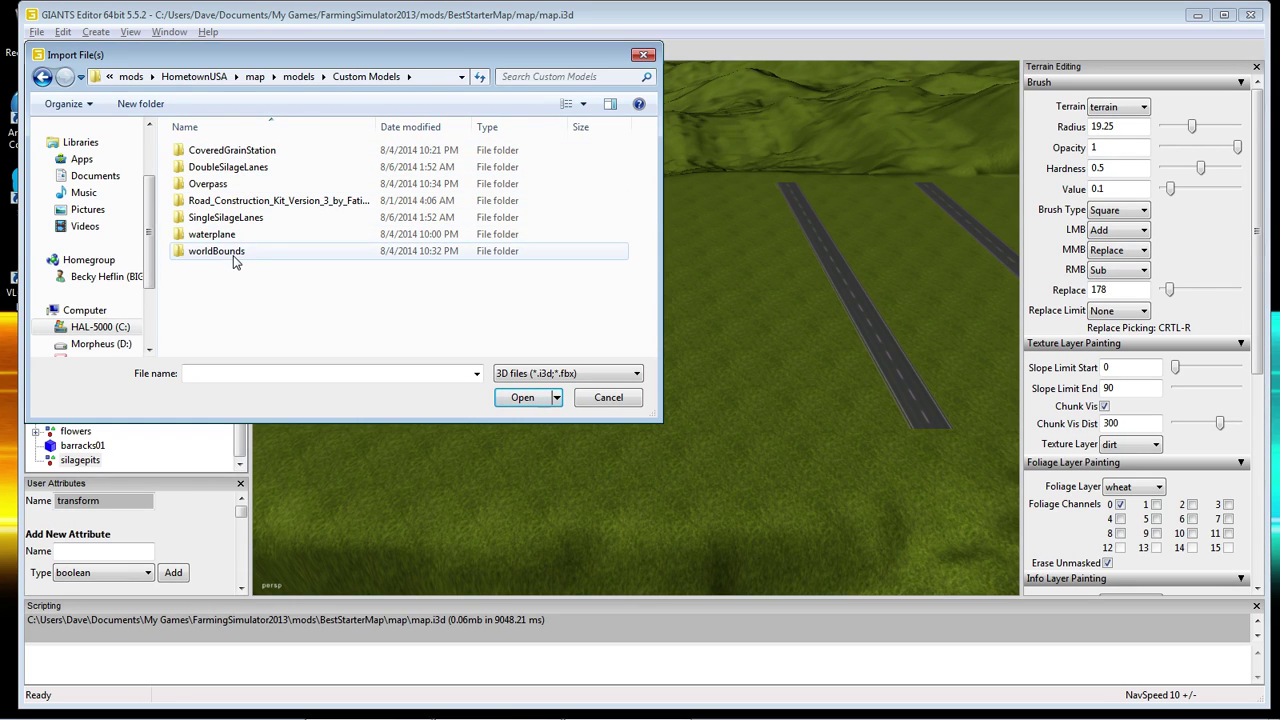
Import Fahrsilo_doppelt_by_Steffen30muc.i3d from DoubleSilageLanes and expand its cowSilo1 and cowSilo2 parts.
{"action": "left_click", "coordinate": [239, 223]}
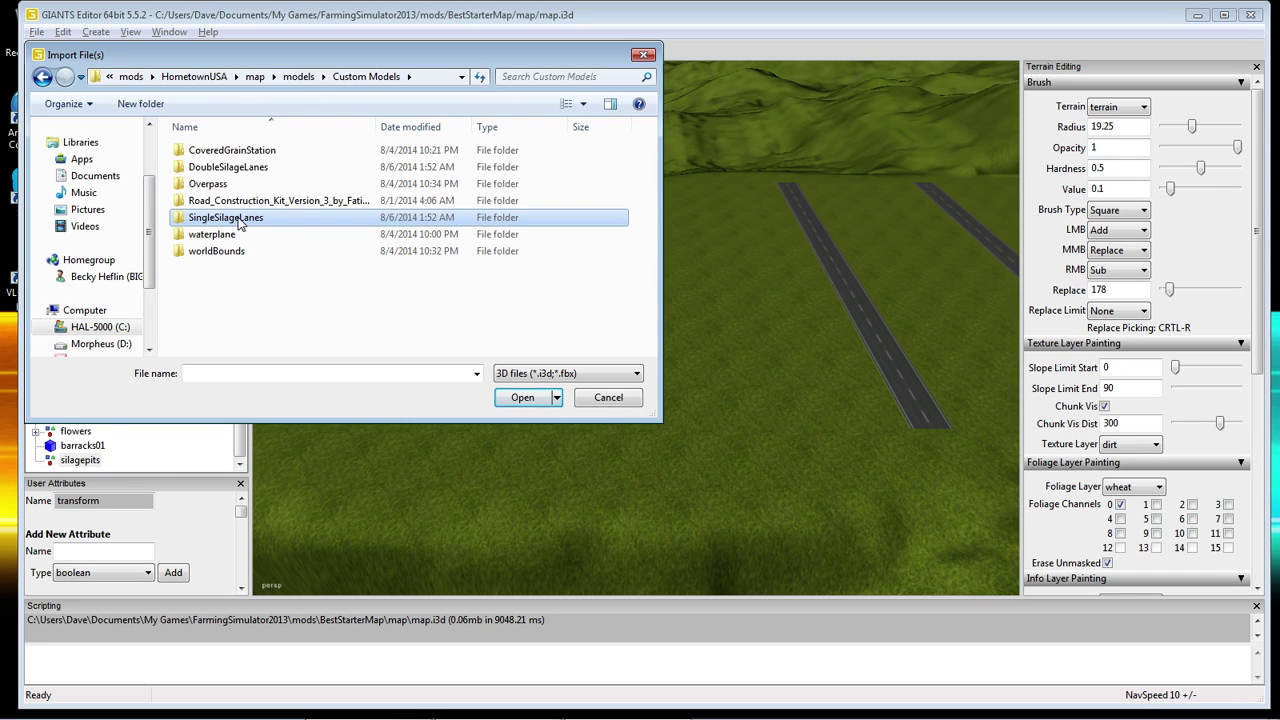
{"action": "left_click", "coordinate": [237, 172]}
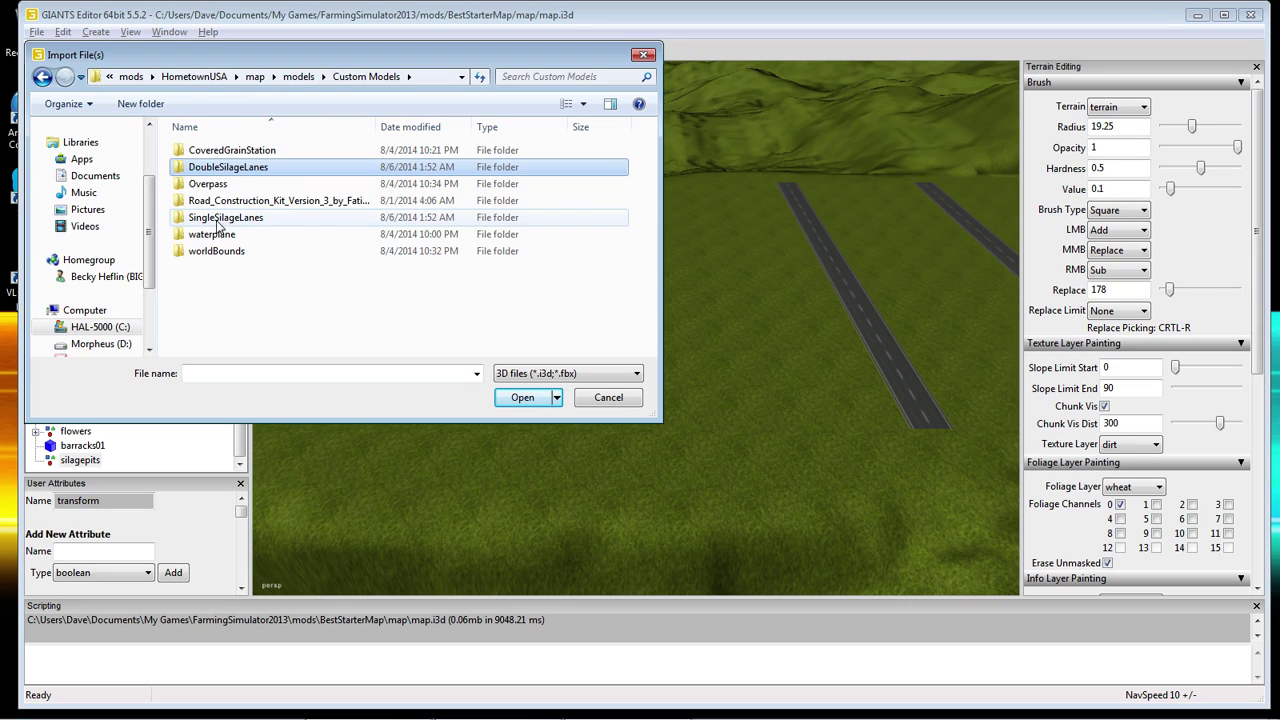
{"action": "left_click", "coordinate": [222, 170]}
{"action": "left_click", "coordinate": [175, 172]}
{"action": "double_click", "coordinate": [175, 170]}
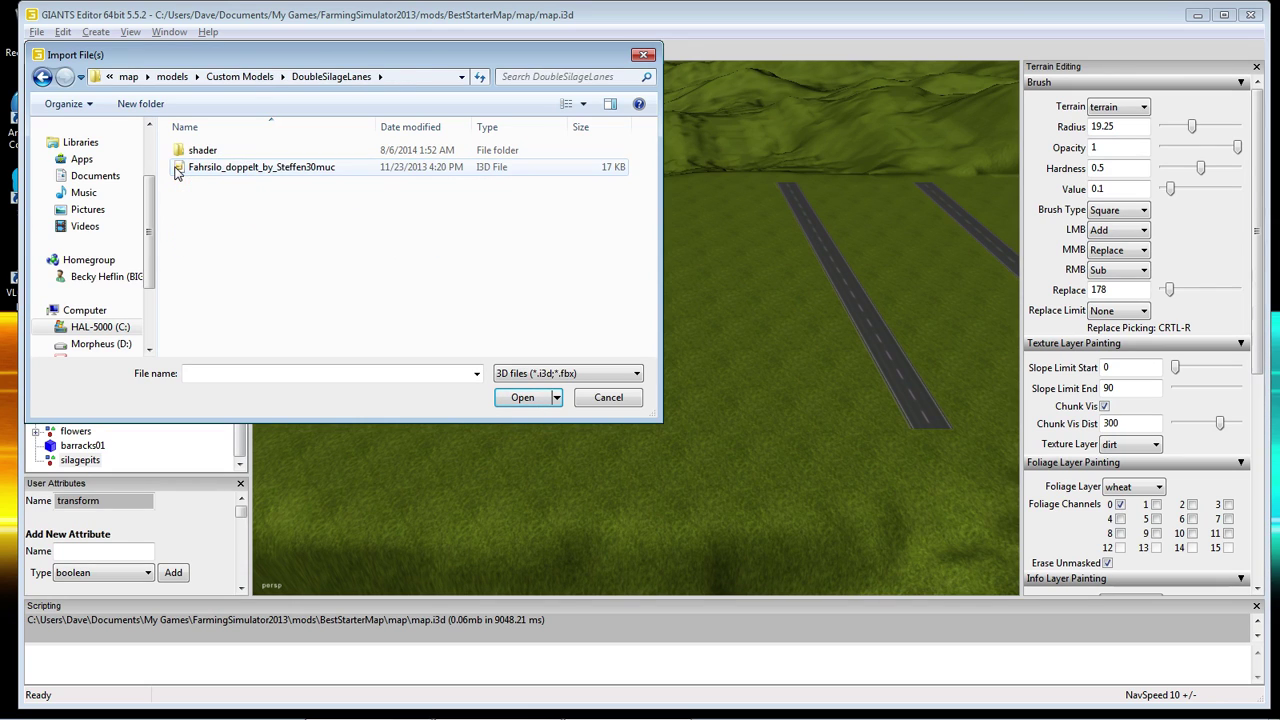
{"action": "left_click", "coordinate": [230, 172]}
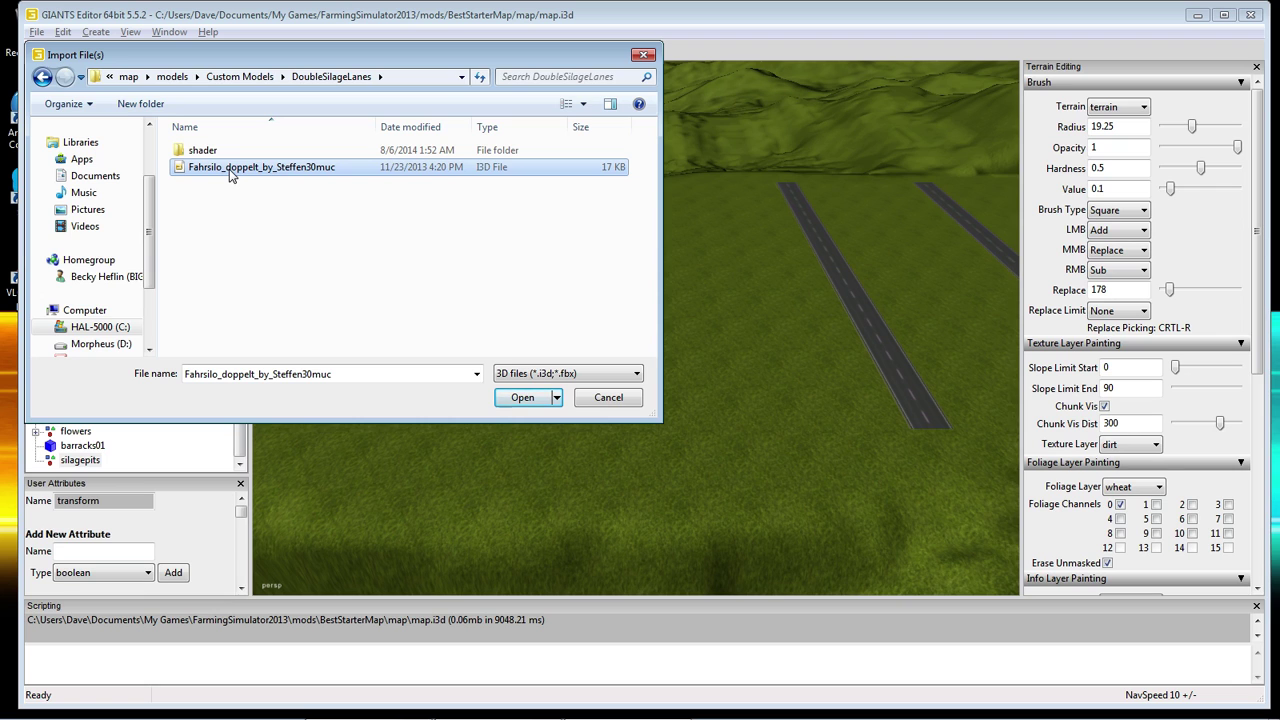
{"action": "left_click", "coordinate": [527, 399]}
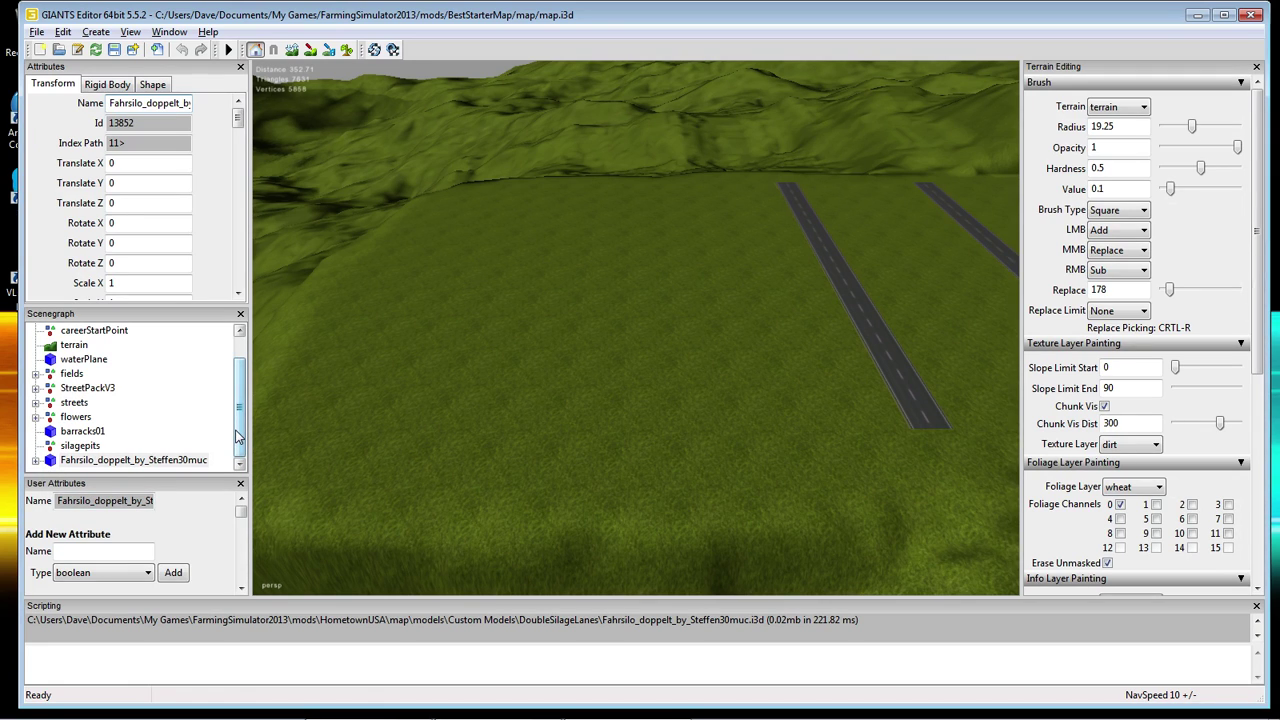
{"action": "left_click", "coordinate": [88, 460]}
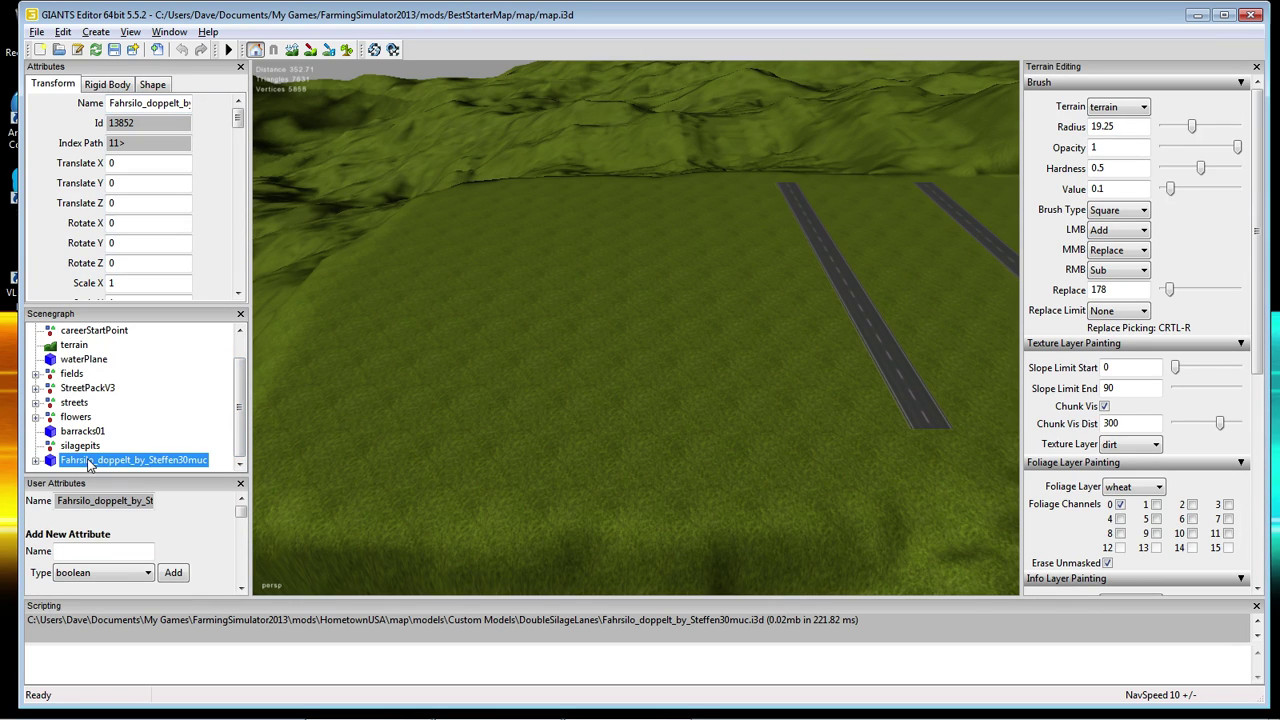
{"action": "left_click", "coordinate": [36, 461]}
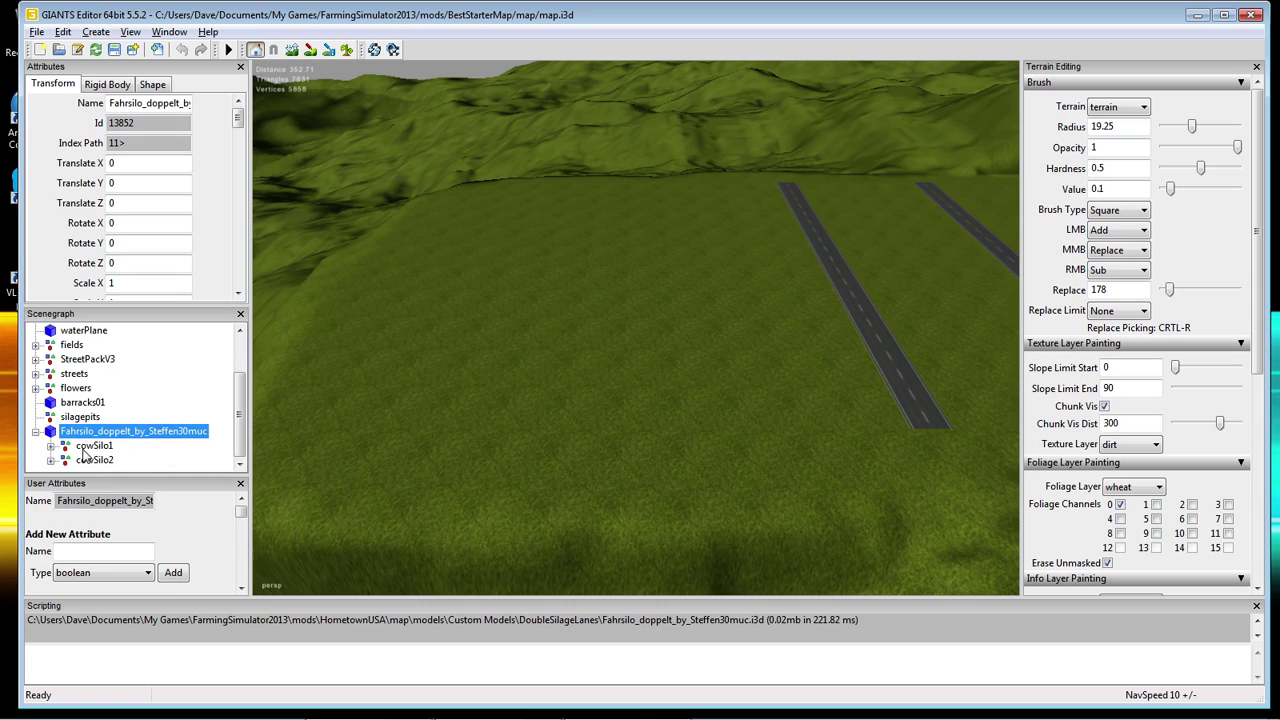
Collapse the Fahrsilo node's child parts and rename the node to doublesilo.
{"action": "left_click", "coordinate": [51, 446]}
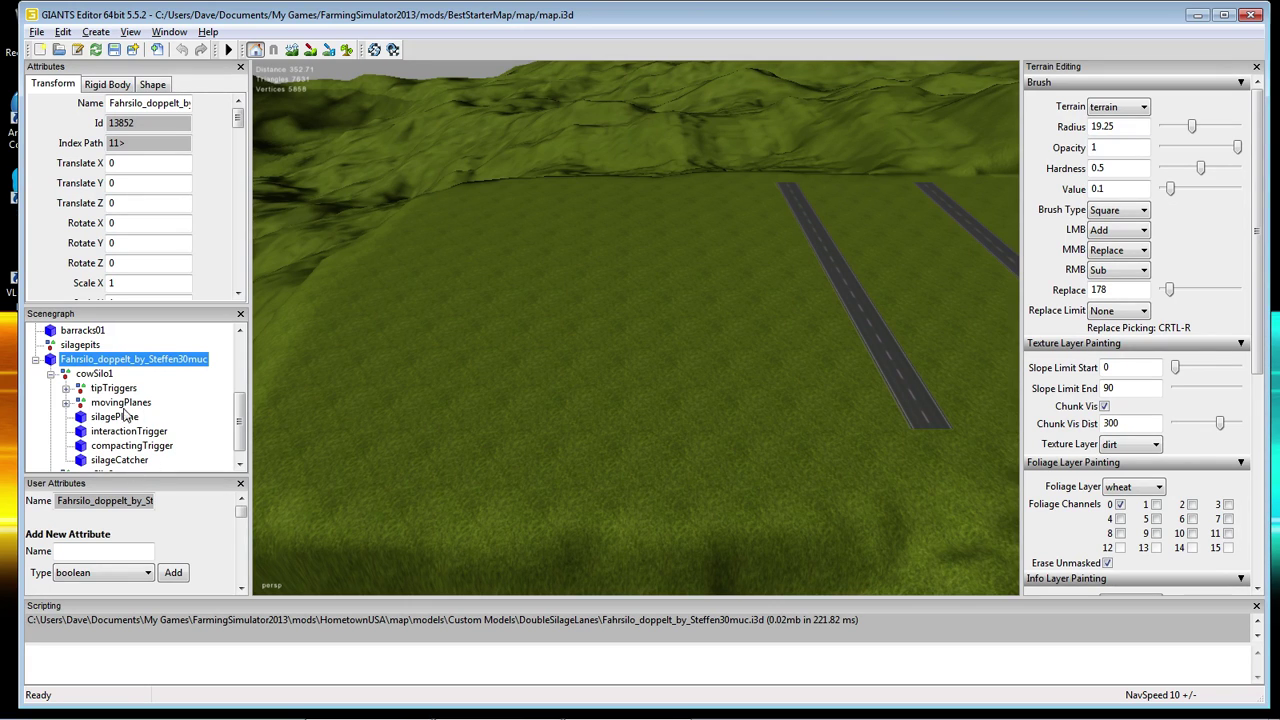
{"action": "left_click", "coordinate": [35, 359]}
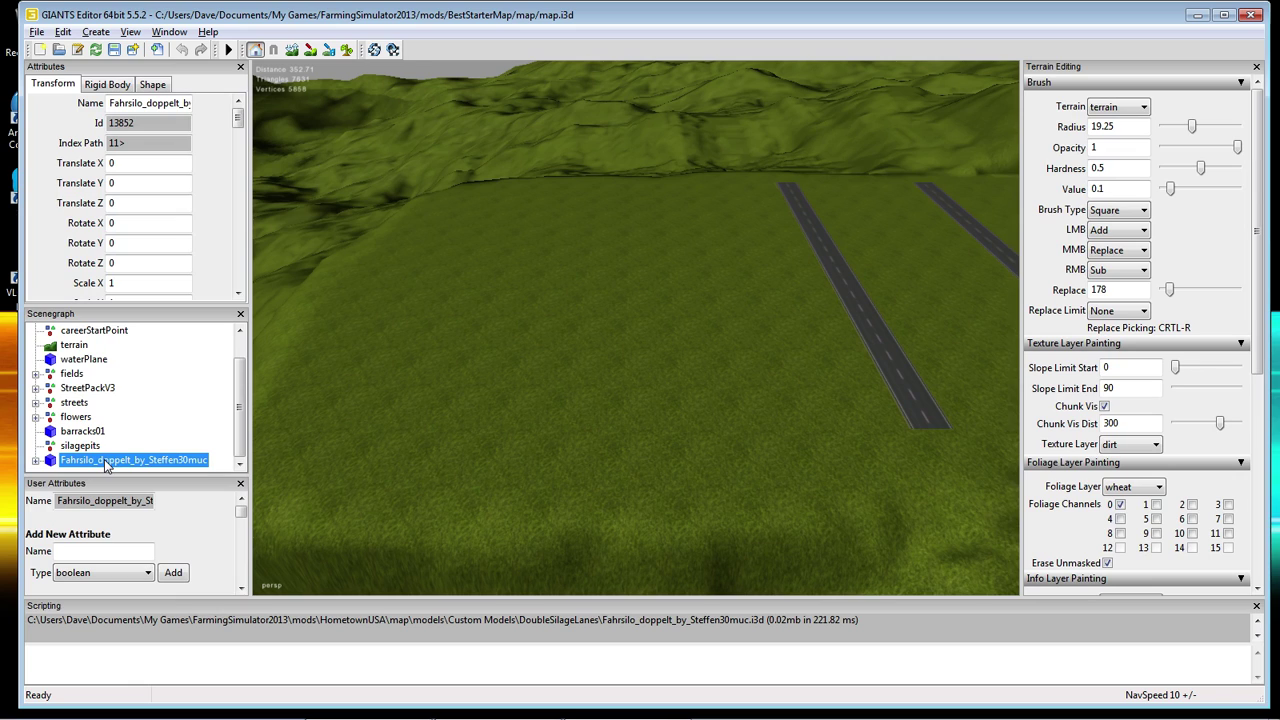
{"action": "left_click_drag", "start_coordinate": [108, 103], "coordinate": [323, 99]}
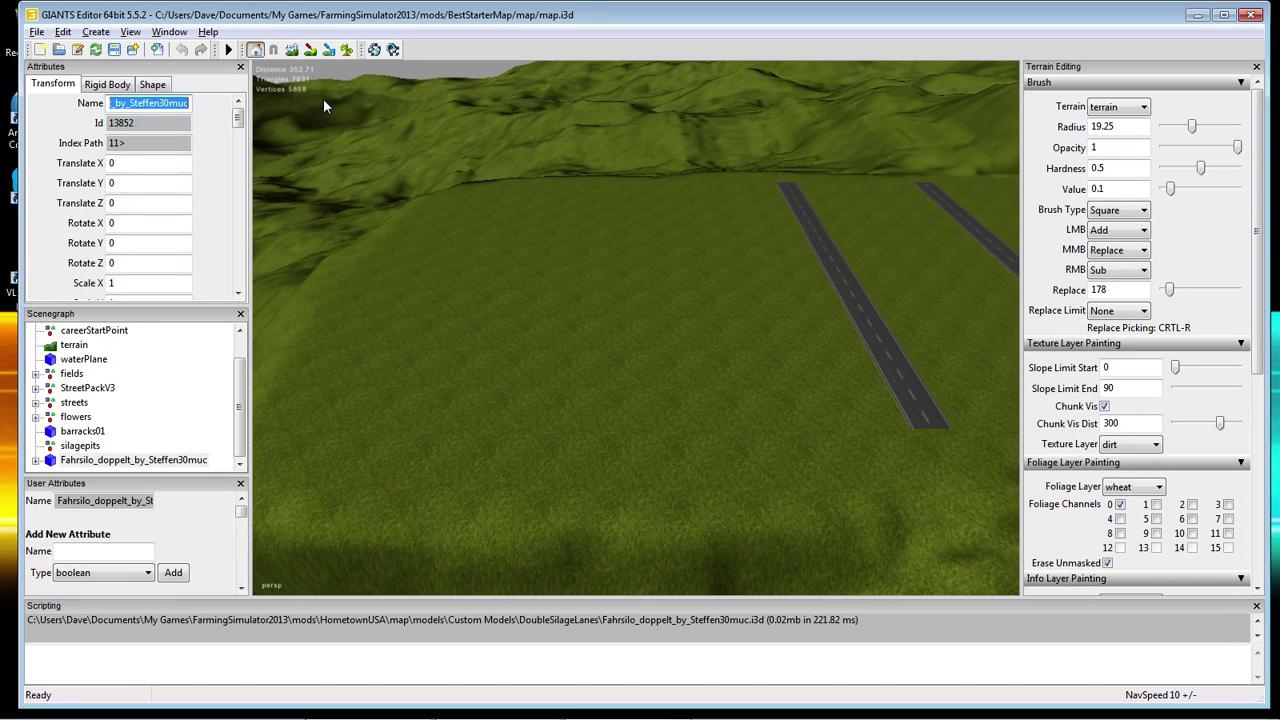
{"action": "type", "text": "doubles"}
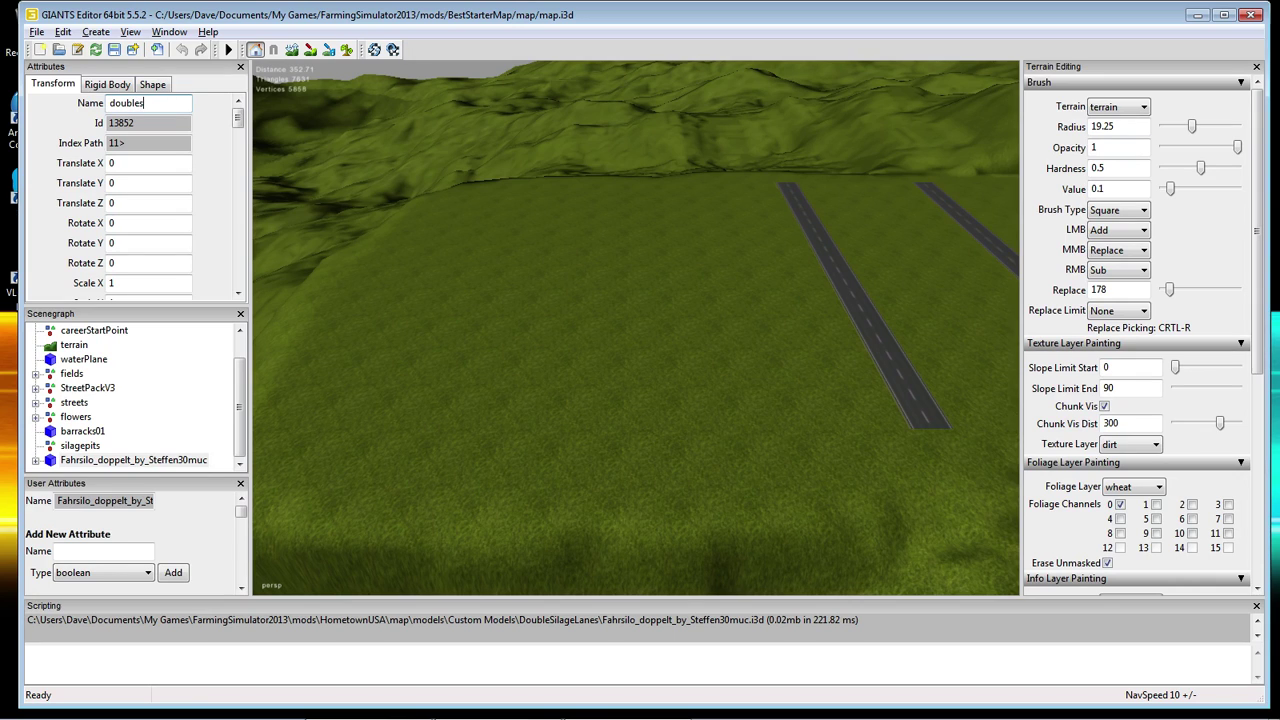
{"action": "type", "text": "ilo"}
{"action": "key", "text": "Return"}
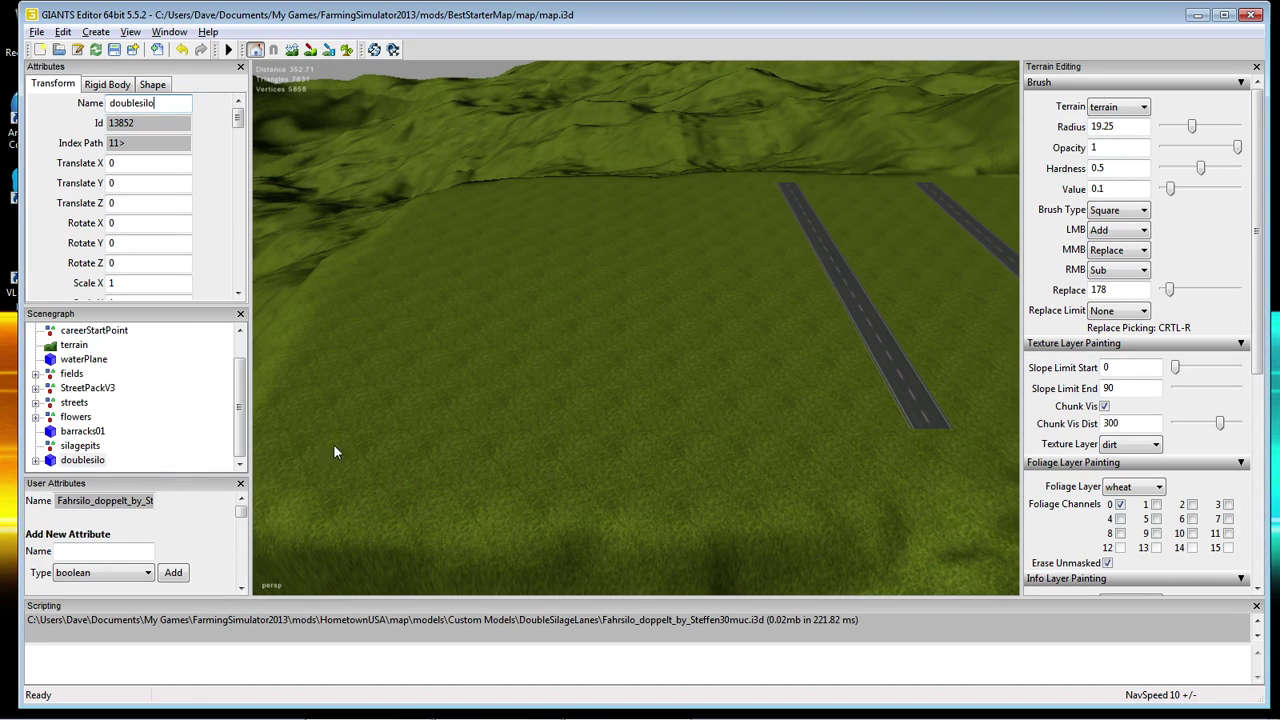
{"action": "left_click", "coordinate": [71, 465]}
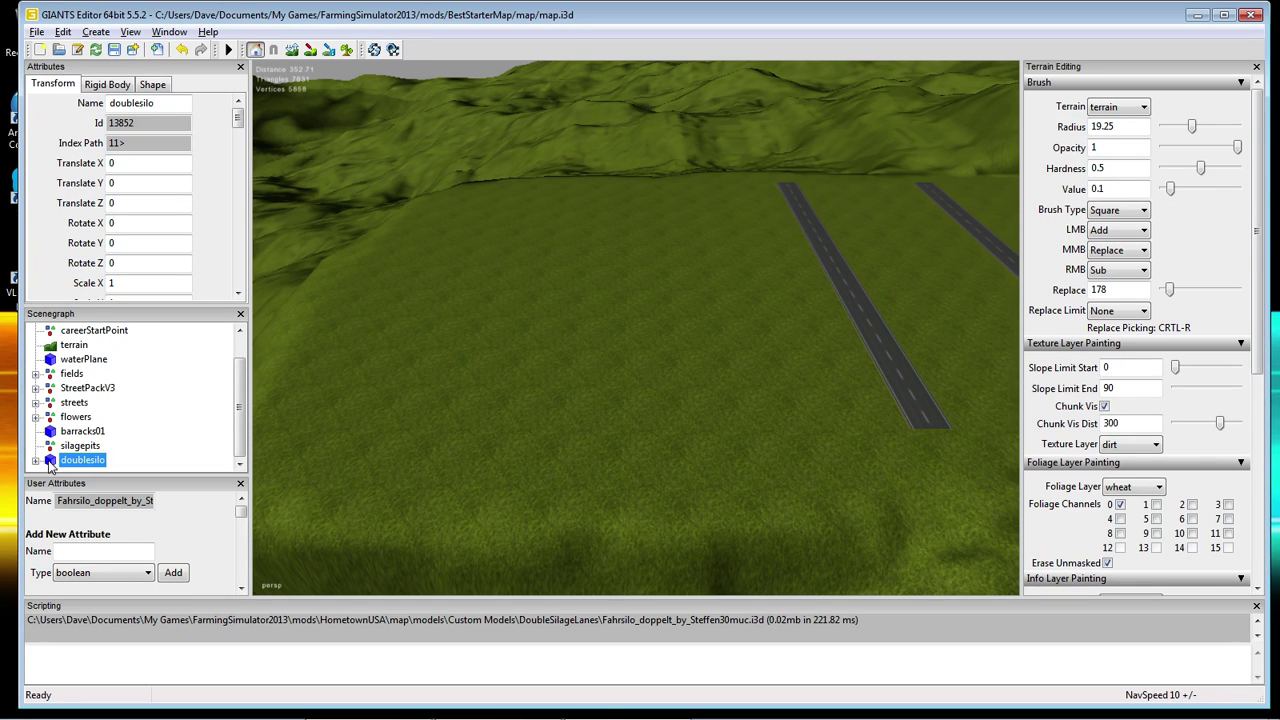
{"action": "right_click_drag", "start_coordinate": [312, 486], "coordinate": [310, 460]}
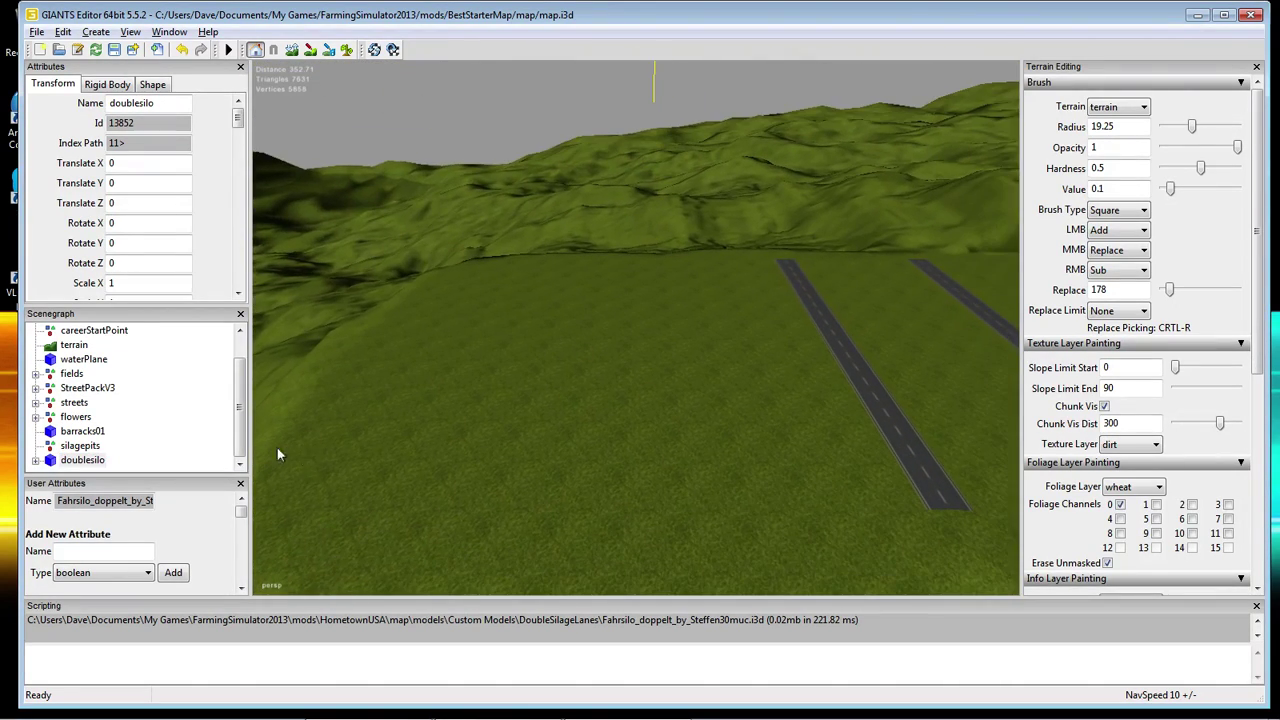
Cut doublesilo into the silagepits group and drop it onto the field left of the roads.
{"action": "left_click", "coordinate": [72, 460]}
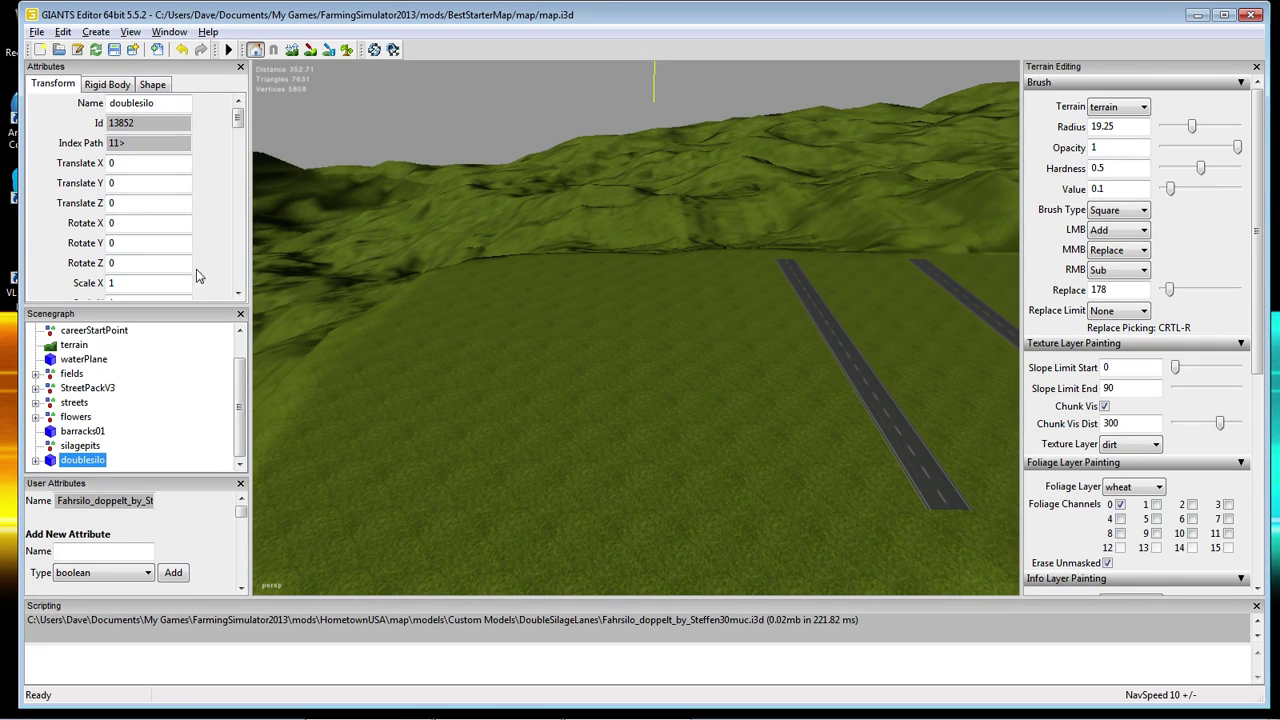
{"action": "left_click", "coordinate": [62, 32]}
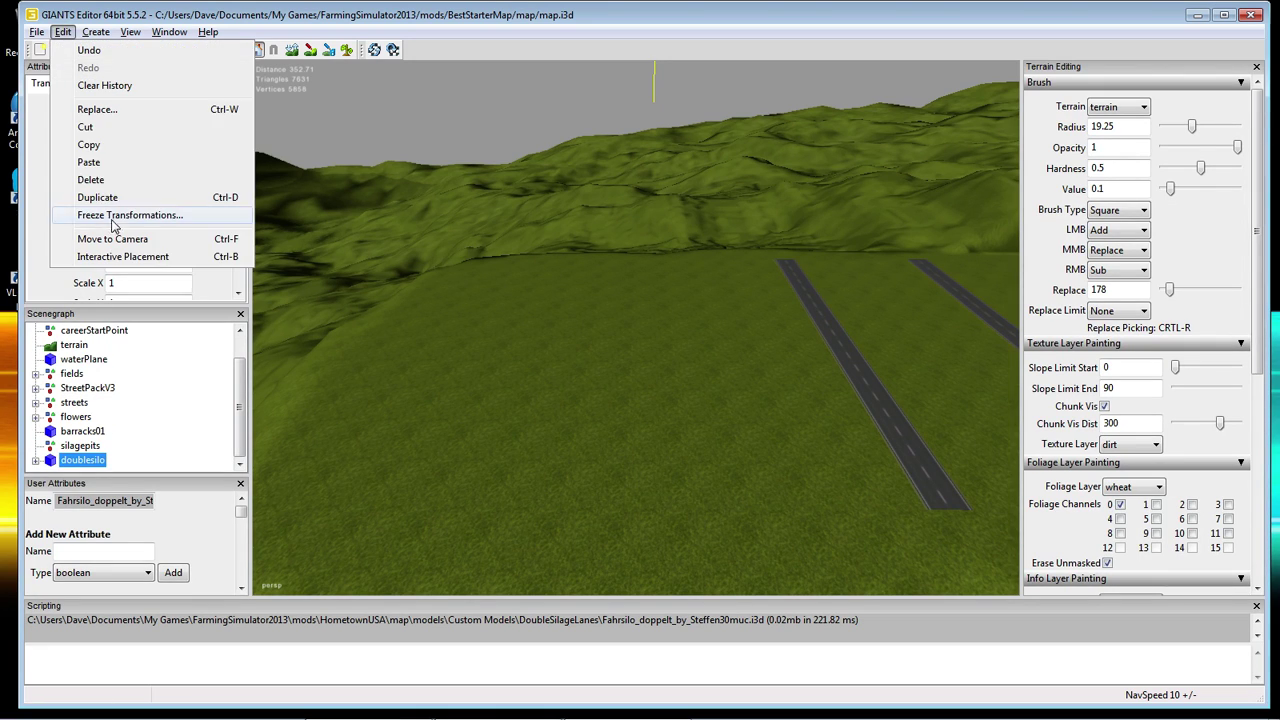
{"action": "left_click", "coordinate": [88, 130]}
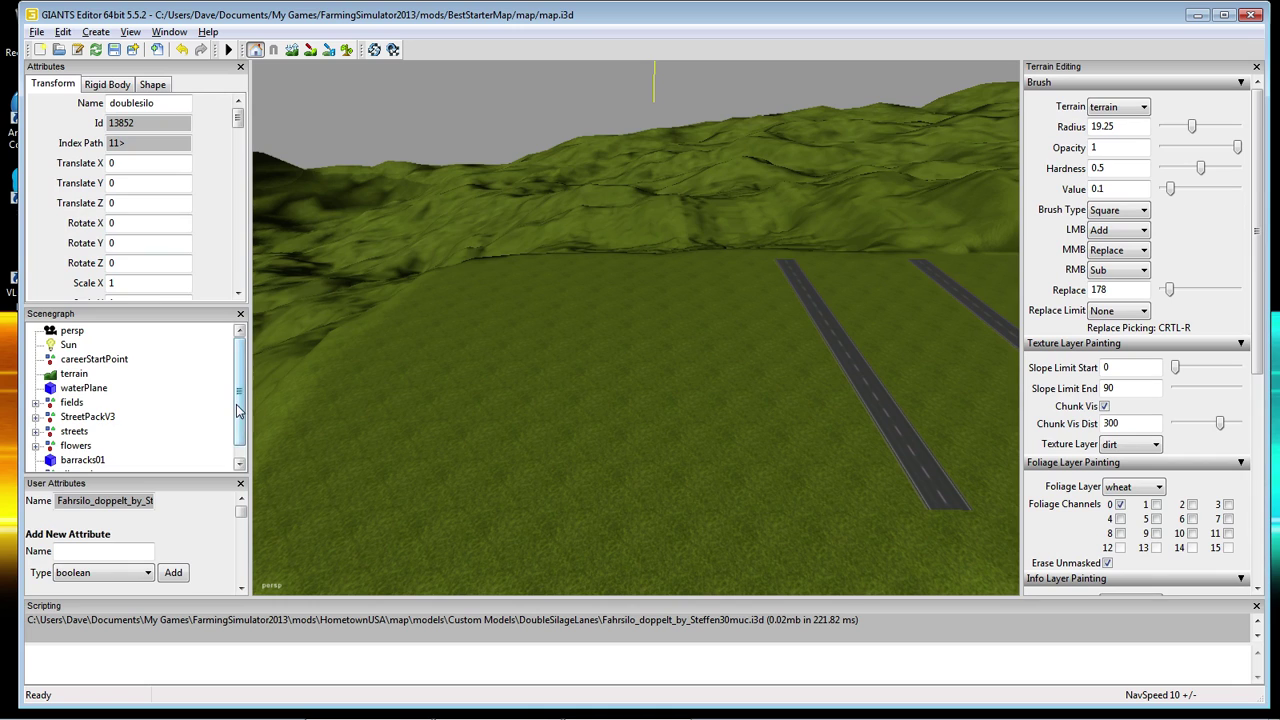
{"action": "left_click", "coordinate": [240, 464]}
{"action": "left_click", "coordinate": [78, 462]}
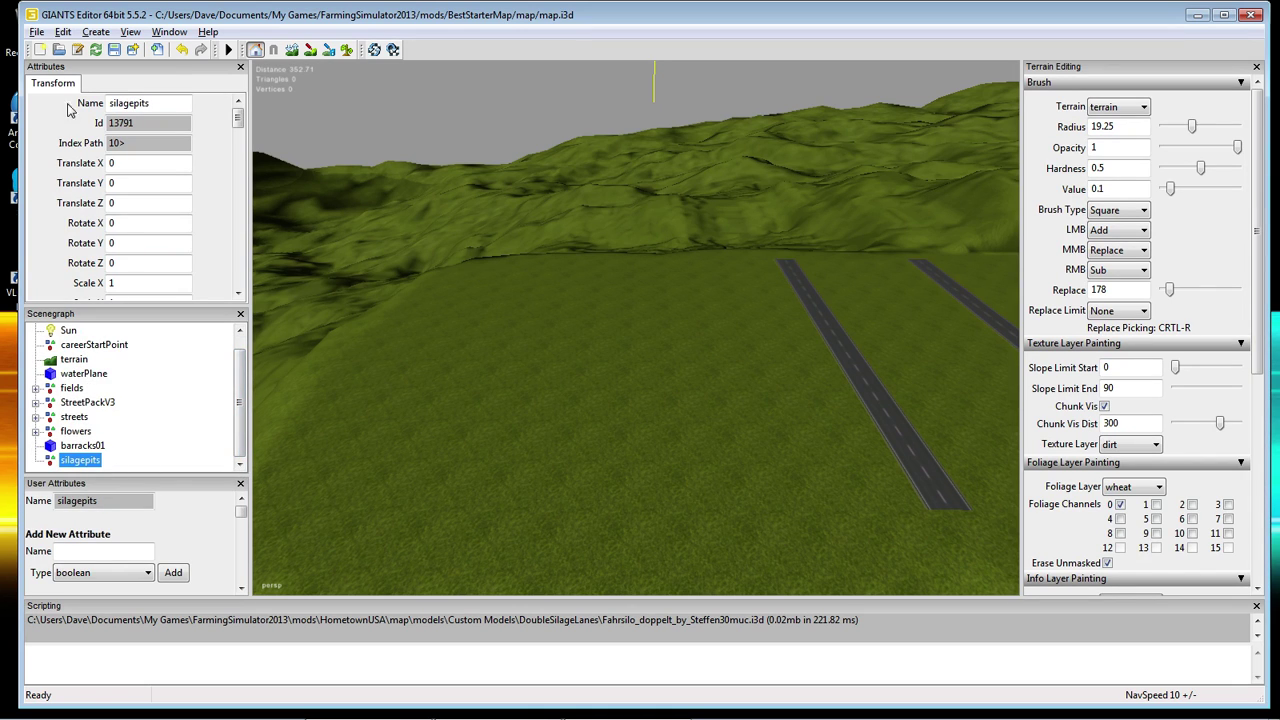
{"action": "left_click", "coordinate": [62, 32]}
{"action": "left_click", "coordinate": [89, 162]}
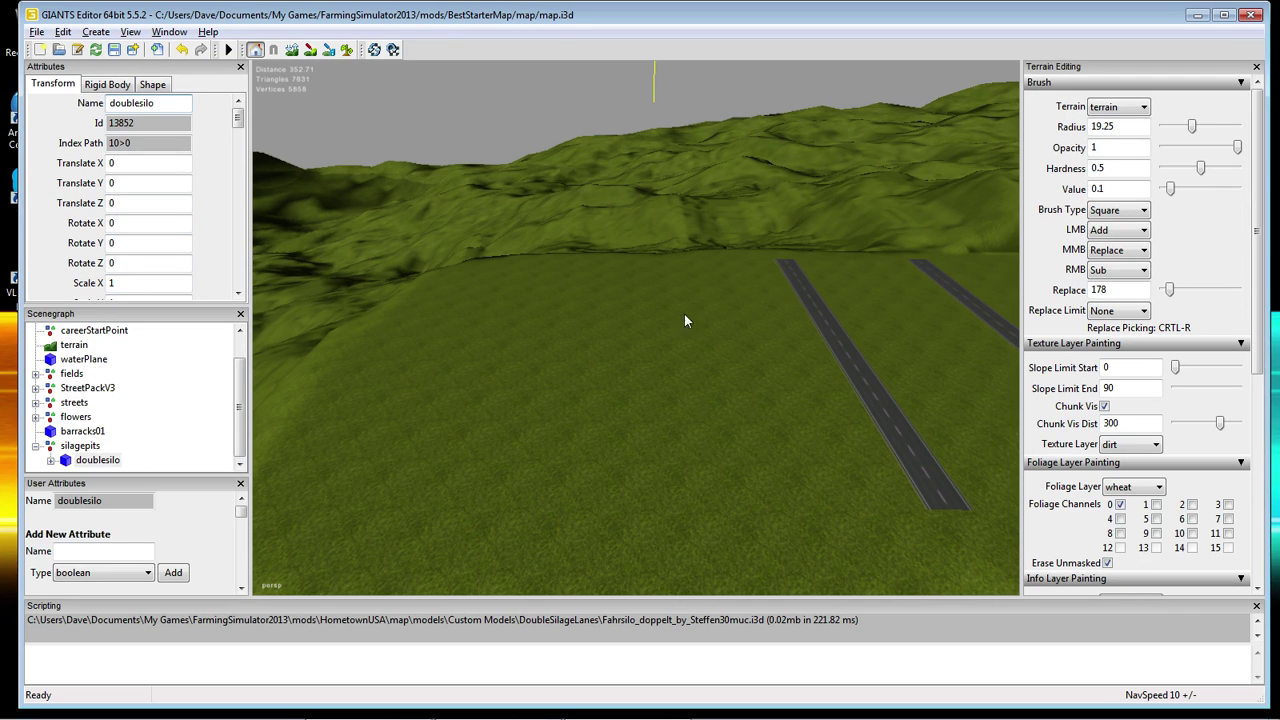
{"action": "left_click", "coordinate": [86, 463]}
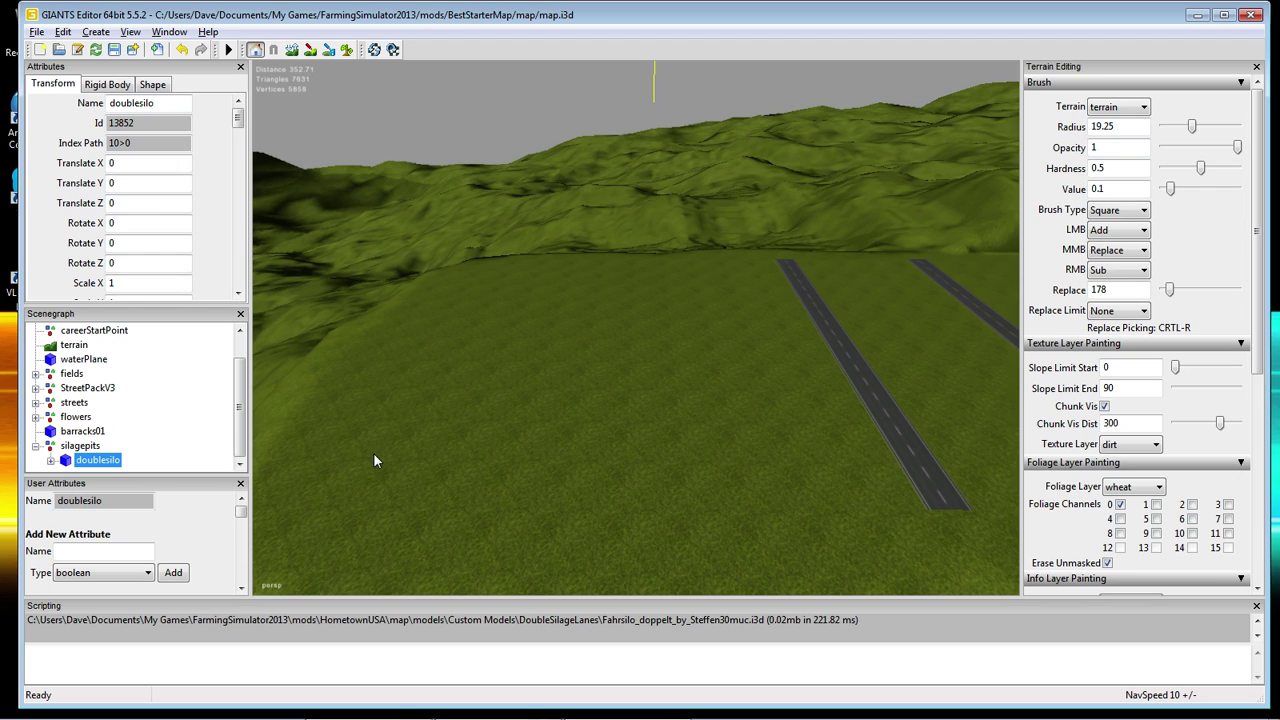
{"action": "left_click", "coordinate": [533, 370]}
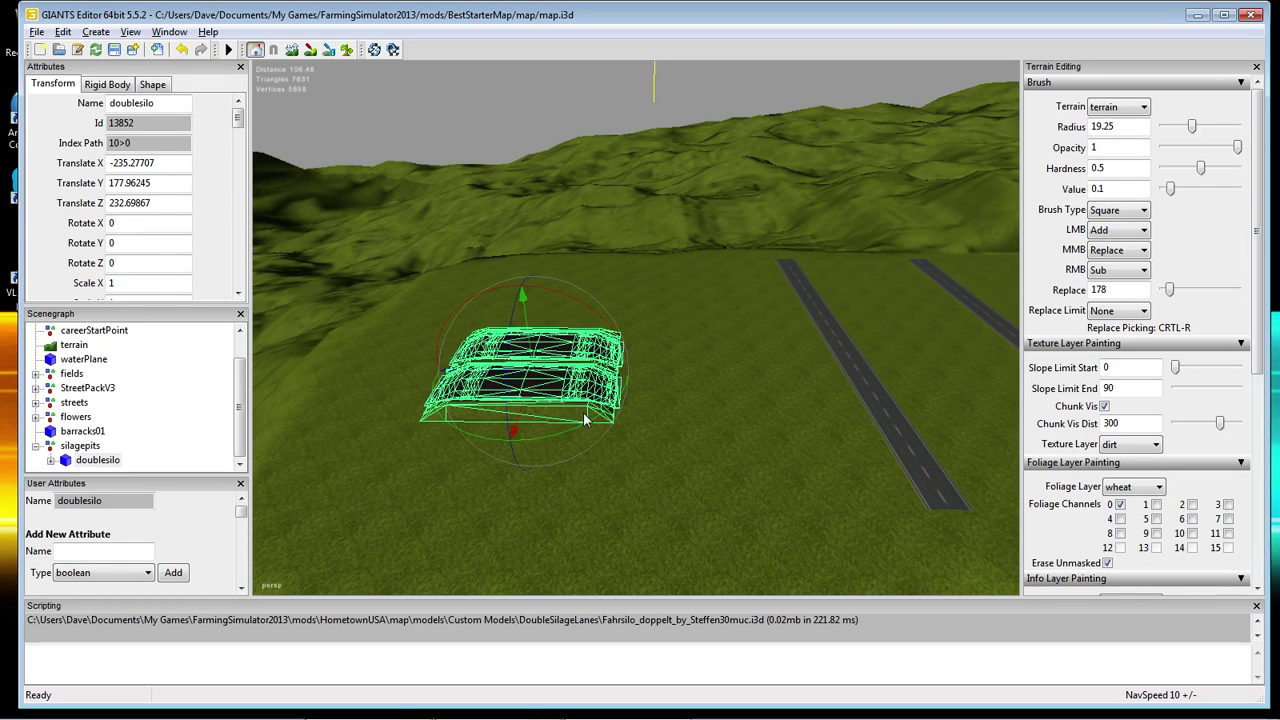
{"action": "left_click", "coordinate": [194, 424]}
{"action": "left_click", "coordinate": [80, 448]}
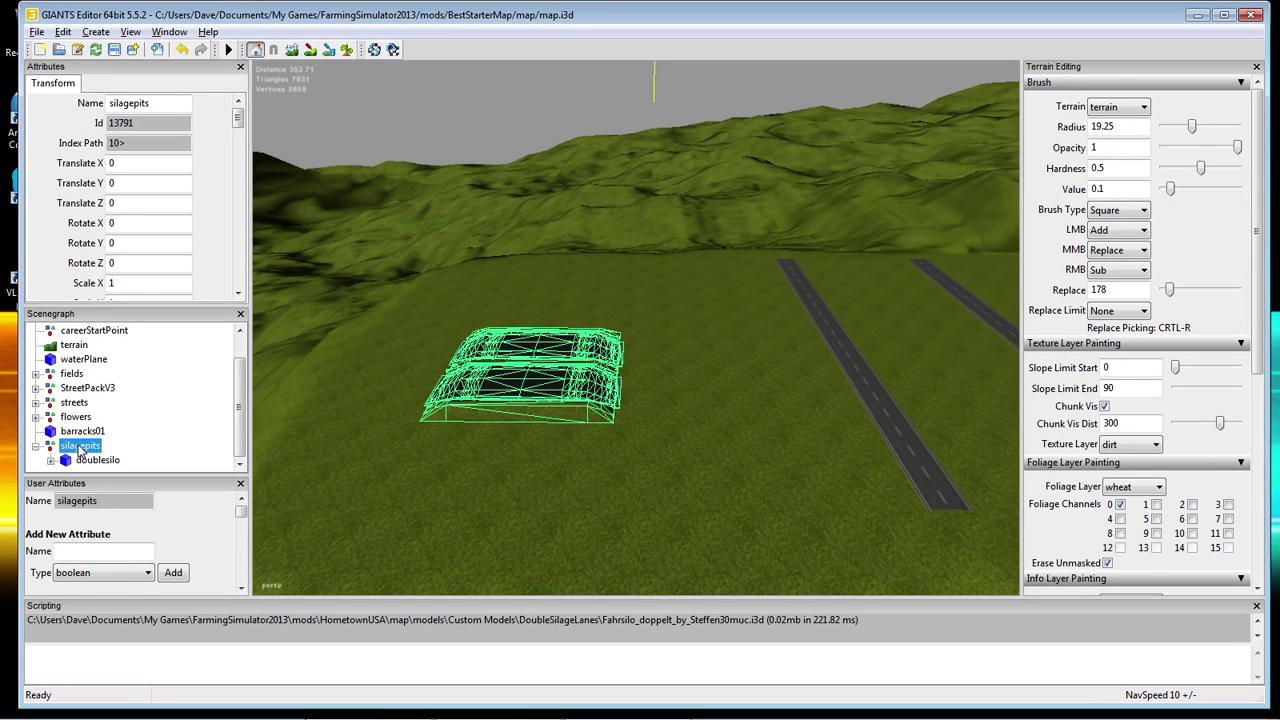
{"action": "left_click", "coordinate": [88, 463]}
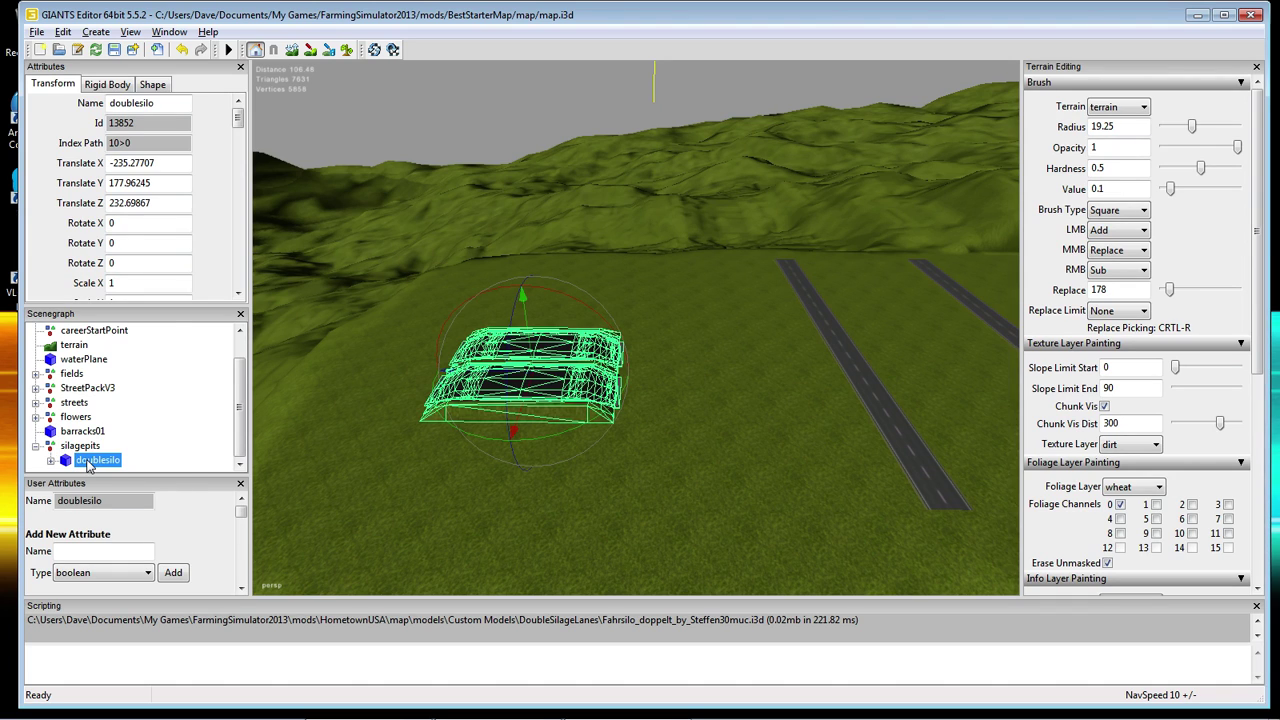
{"action": "key", "text": "Escape"}
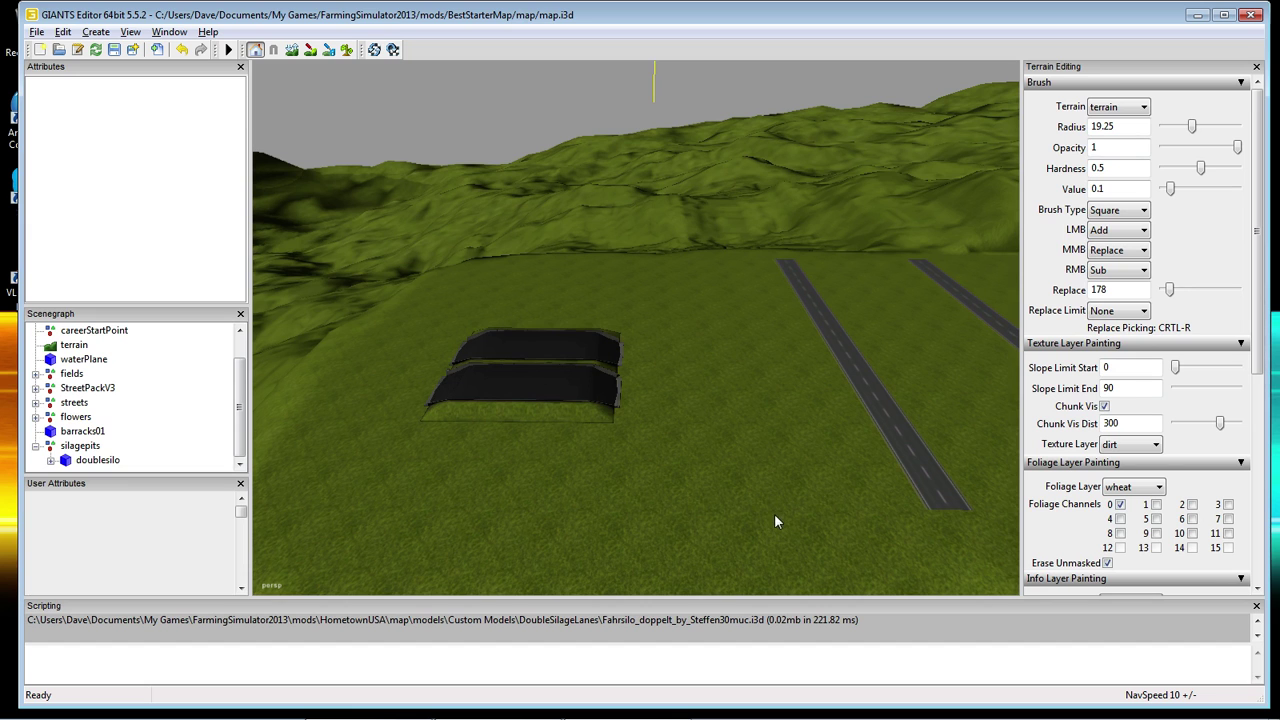
{"action": "right_click_drag", "start_coordinate": [752, 527], "coordinate": [664, 231]}
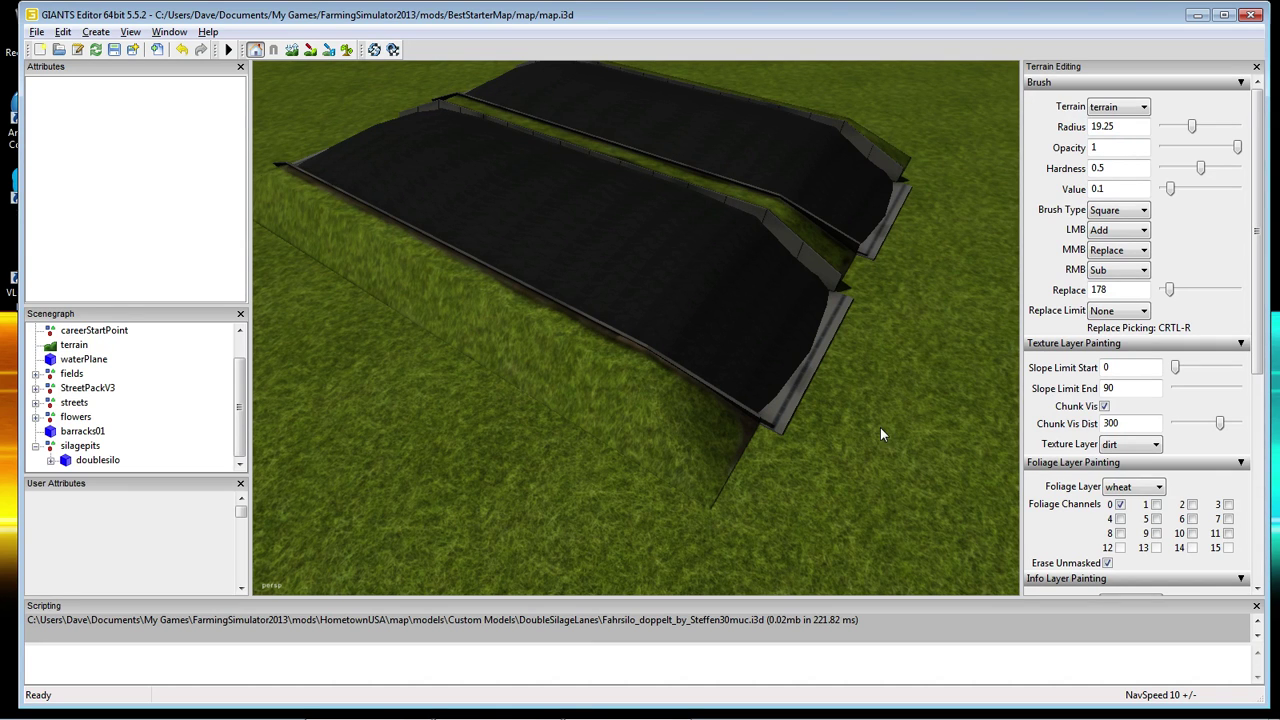
{"action": "scroll", "coordinate": [875, 428], "scroll_direction": "down", "scroll_amount": 2}
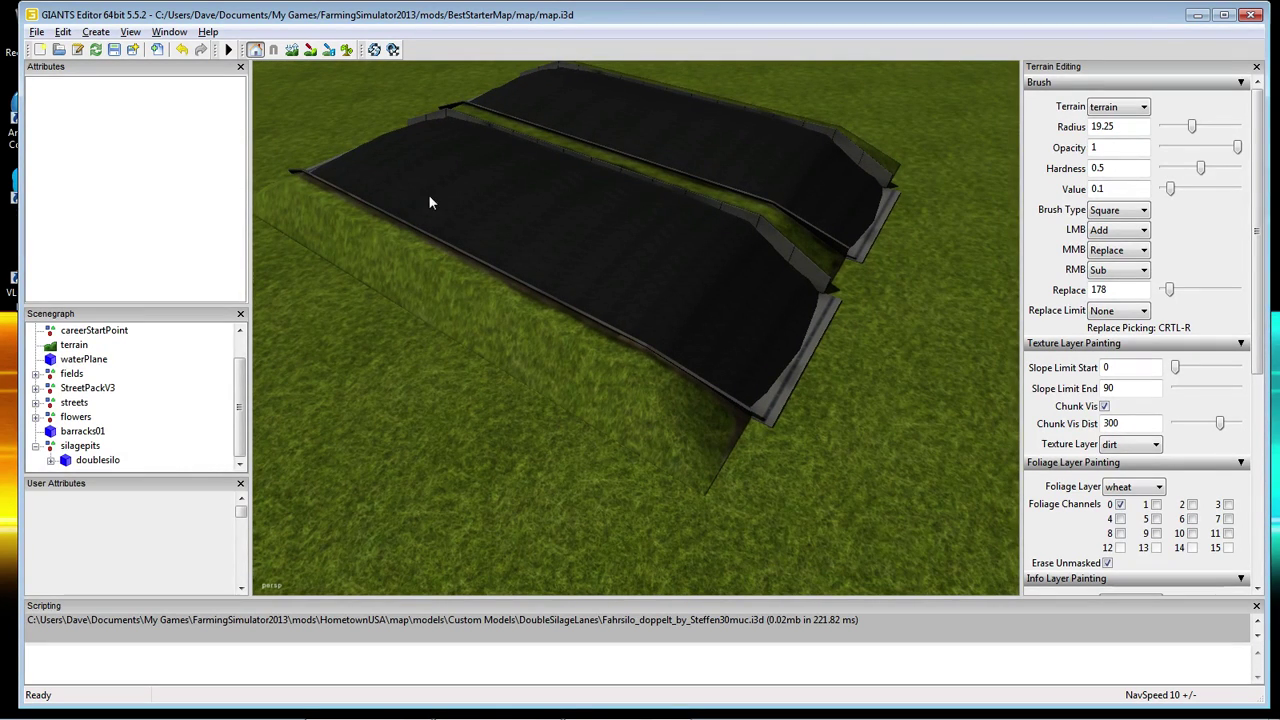
{"action": "right_click_drag", "start_coordinate": [898, 473], "coordinate": [897, 140]}
{"action": "right_click_drag", "start_coordinate": [737, 234], "coordinate": [839, 451]}
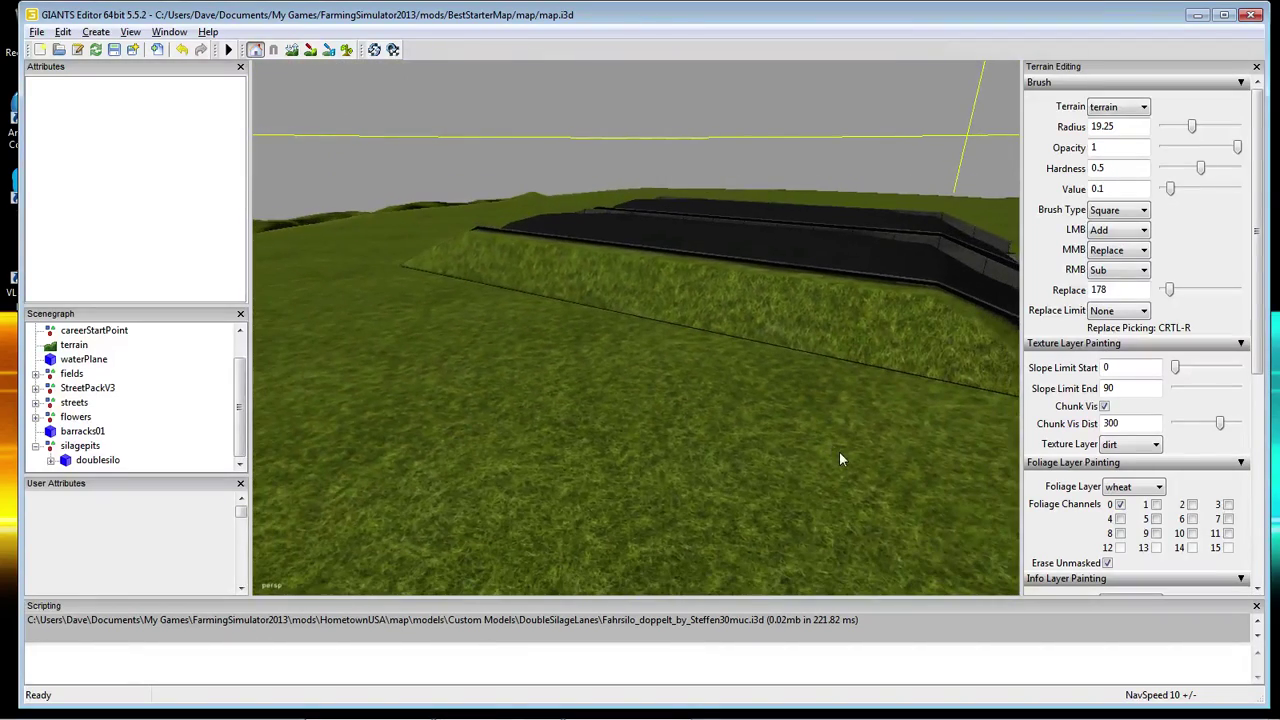
Round doublesilo's Translate X to -235 and Translate Z to 232.
{"action": "left_click", "coordinate": [100, 461]}
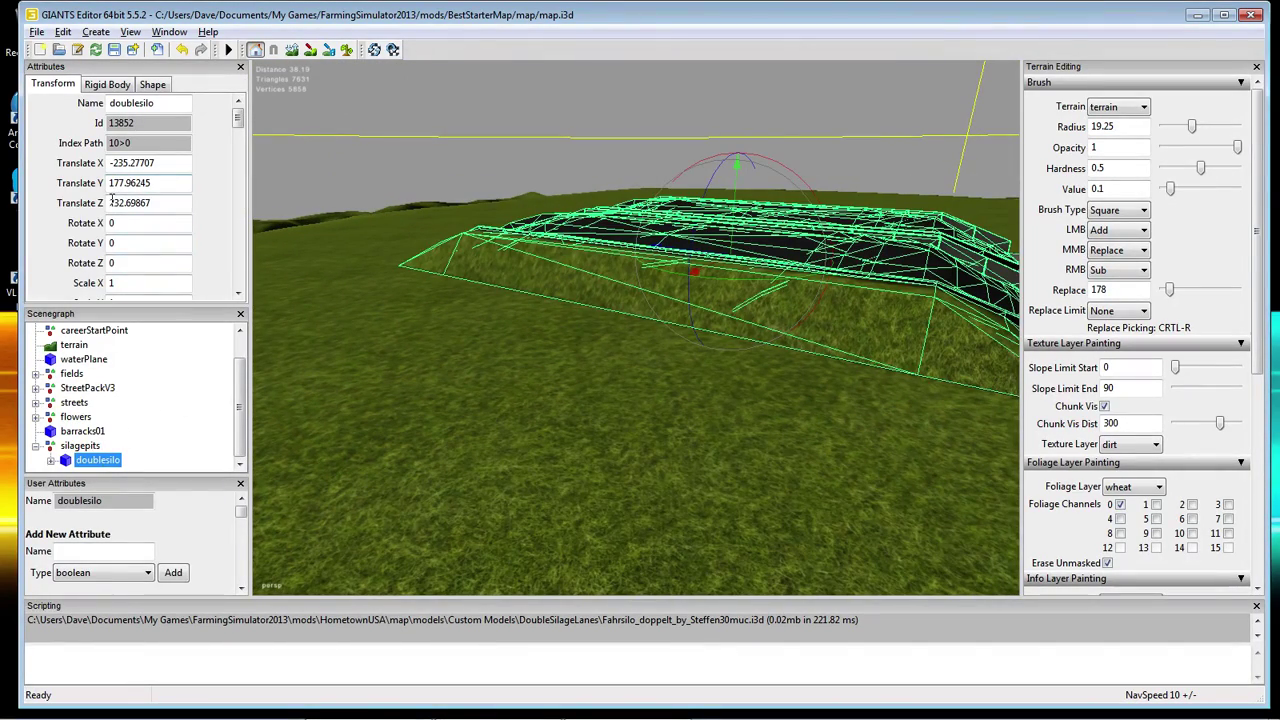
{"action": "left_click", "coordinate": [162, 163]}
{"action": "left_click_drag", "start_coordinate": [162, 163], "coordinate": [129, 168]}
{"action": "key", "text": "BackSpace"}
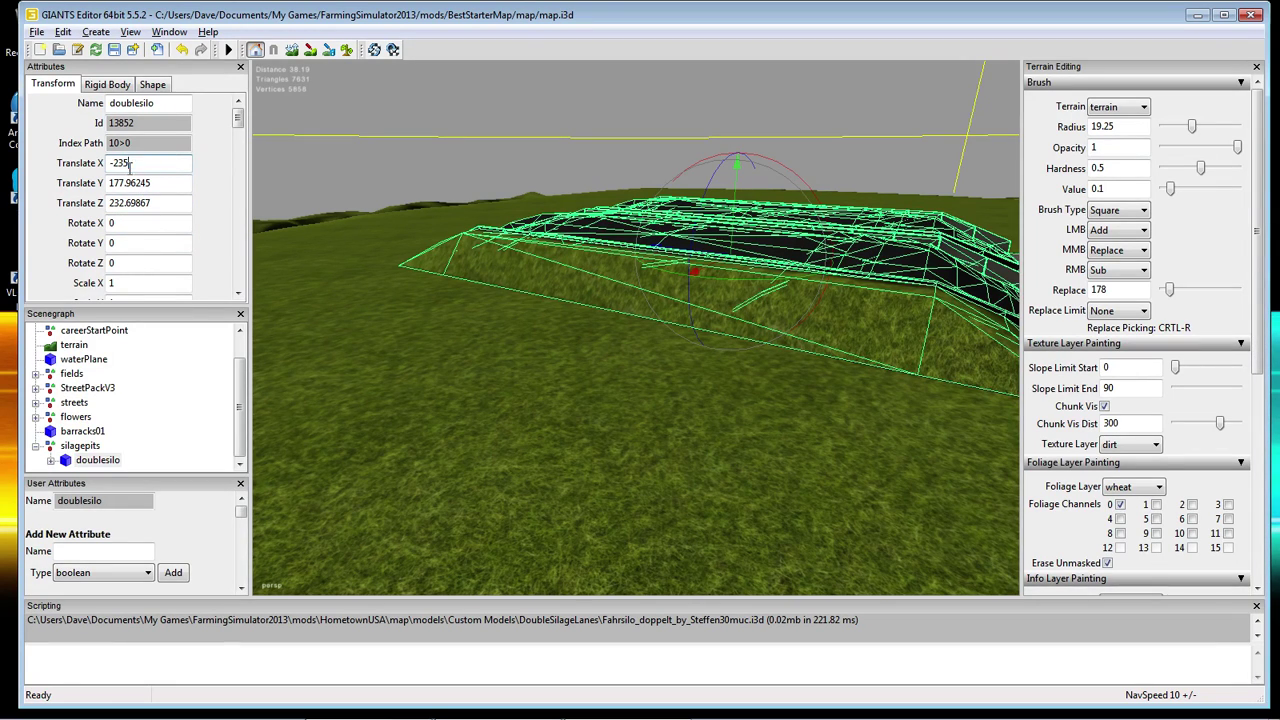
{"action": "left_click", "coordinate": [168, 184]}
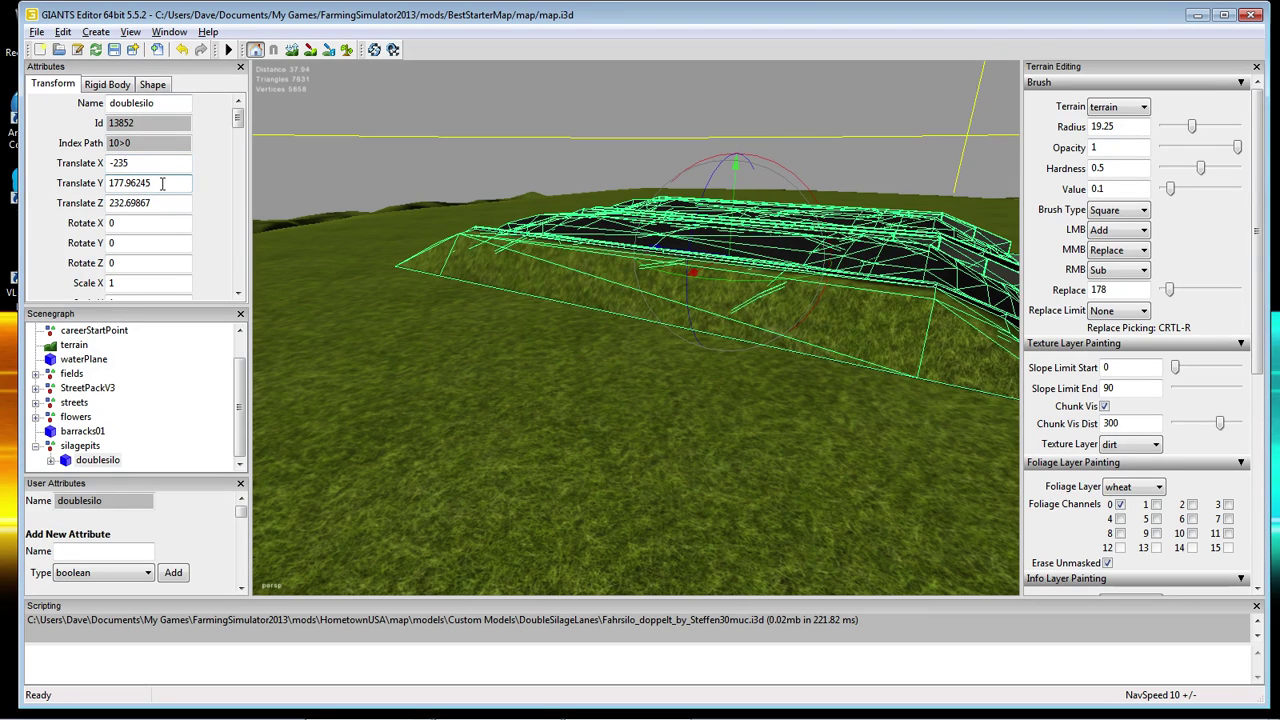
{"action": "left_click_drag", "start_coordinate": [160, 203], "coordinate": [127, 210]}
{"action": "key", "text": "BackSpace"}
{"action": "left_click", "coordinate": [174, 182]}
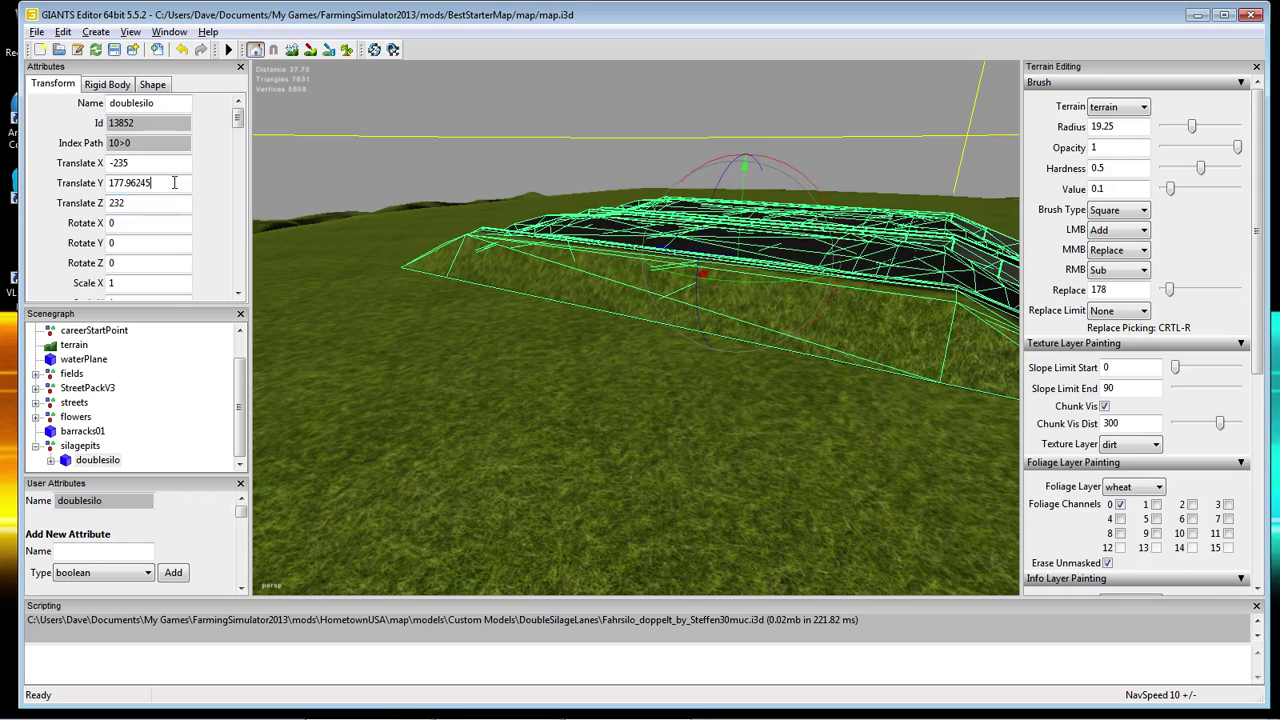
Try doublesilo heights of 176 and 177.5, then nudge it vertically with the gizmo.
{"action": "right_click_drag", "start_coordinate": [344, 369], "coordinate": [422, 365]}
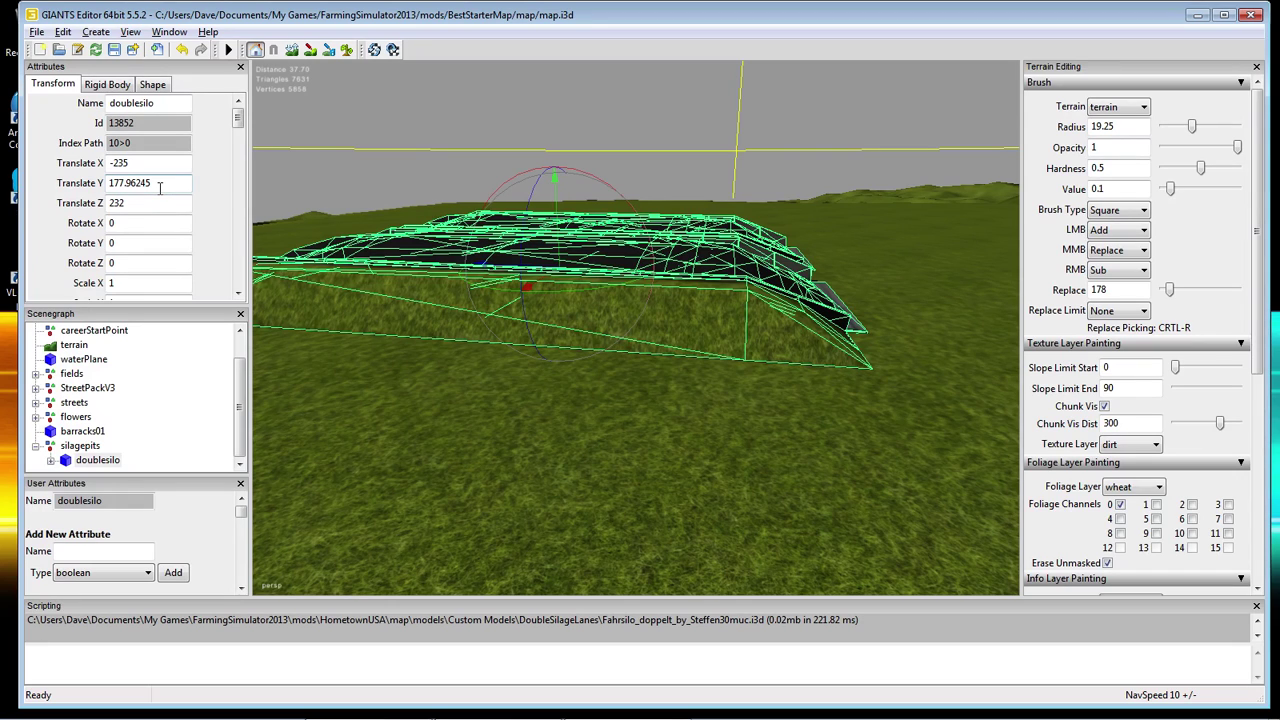
{"action": "left_click_drag", "start_coordinate": [157, 185], "coordinate": [119, 182]}
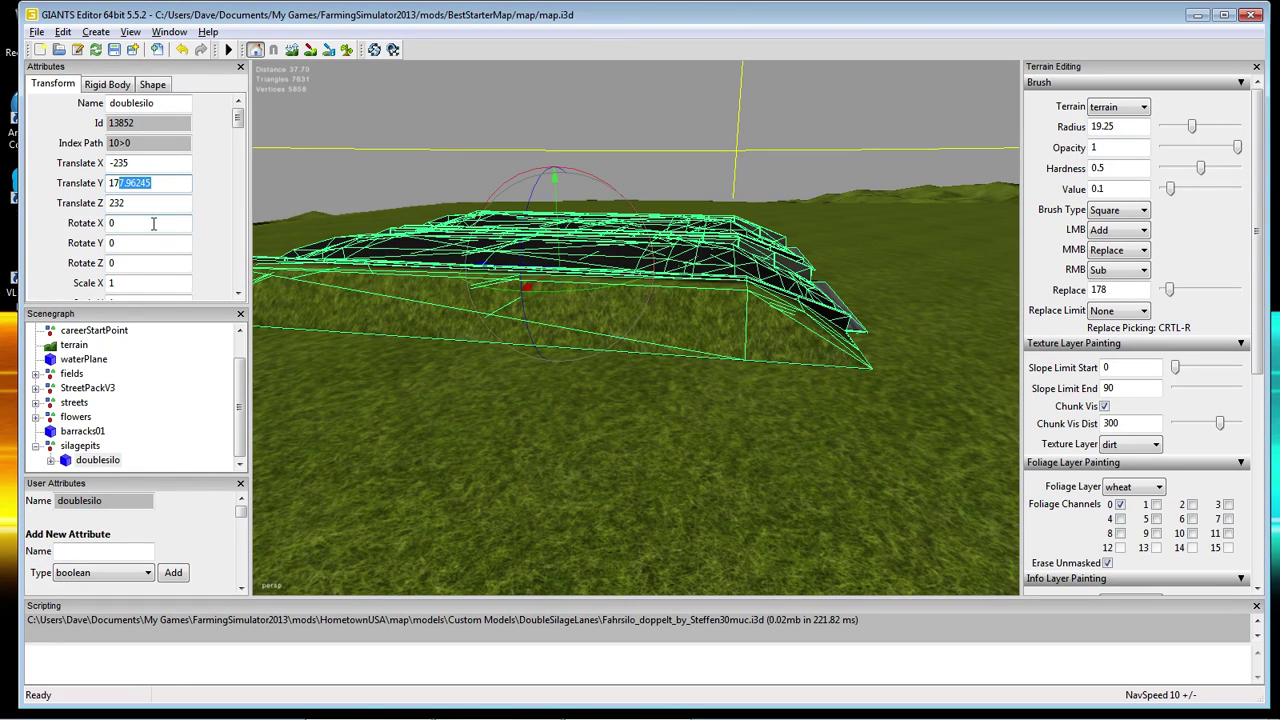
{"action": "type", "text": "6"}
{"action": "key", "text": "Return"}
{"action": "left_click_drag", "start_coordinate": [132, 184], "coordinate": [84, 190]}
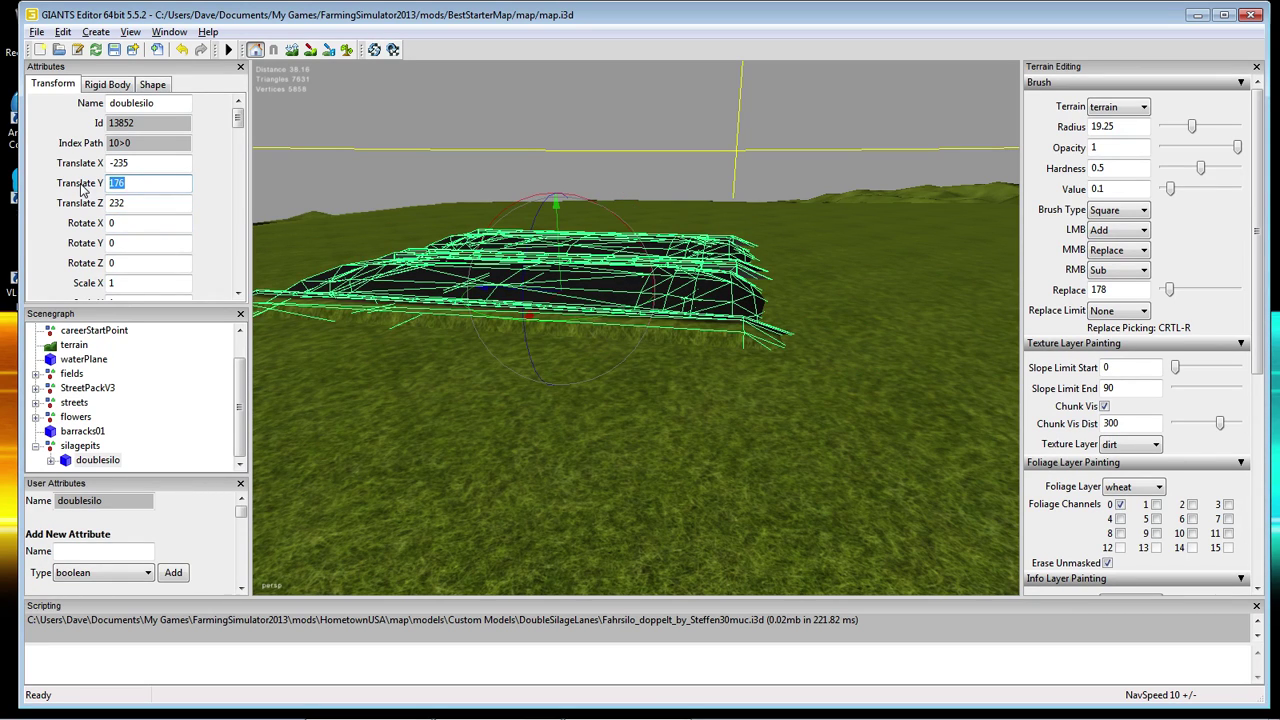
{"action": "type", "text": "177.5"}
{"action": "key", "text": "Return"}
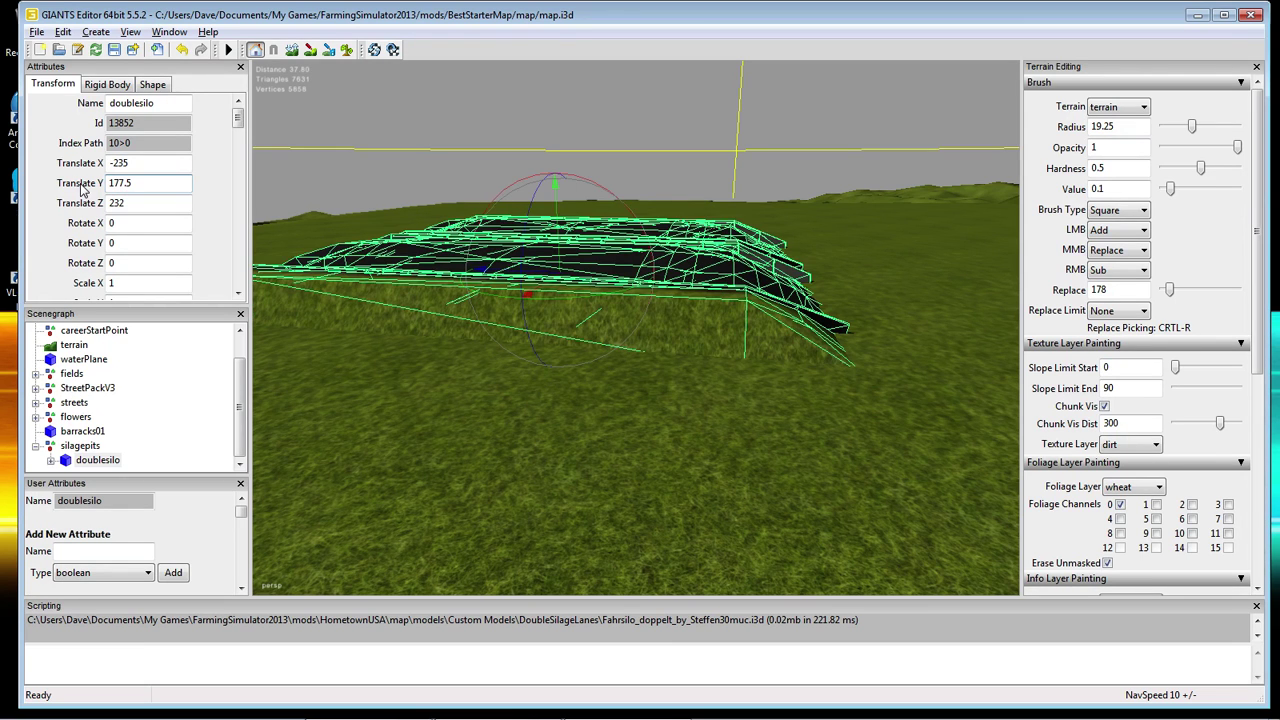
{"action": "right_click_drag", "start_coordinate": [497, 452], "coordinate": [522, 433]}
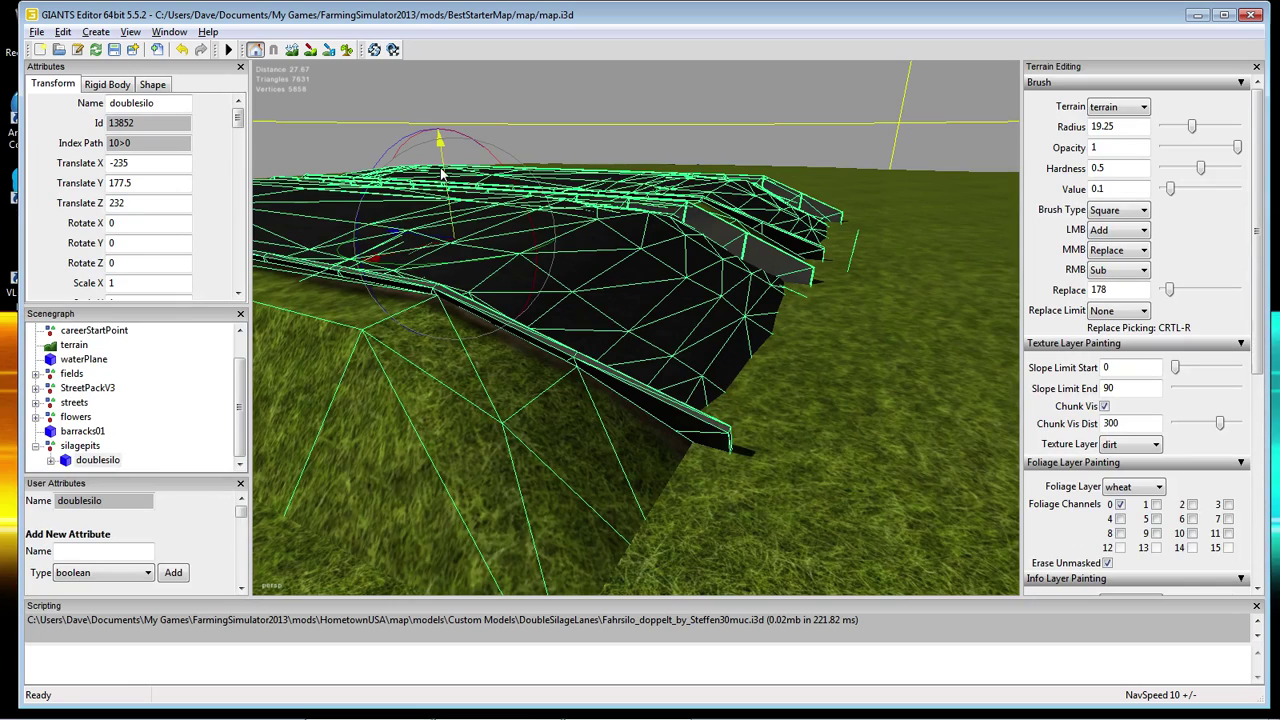
{"action": "left_click_drag", "start_coordinate": [443, 172], "coordinate": [443, 162]}
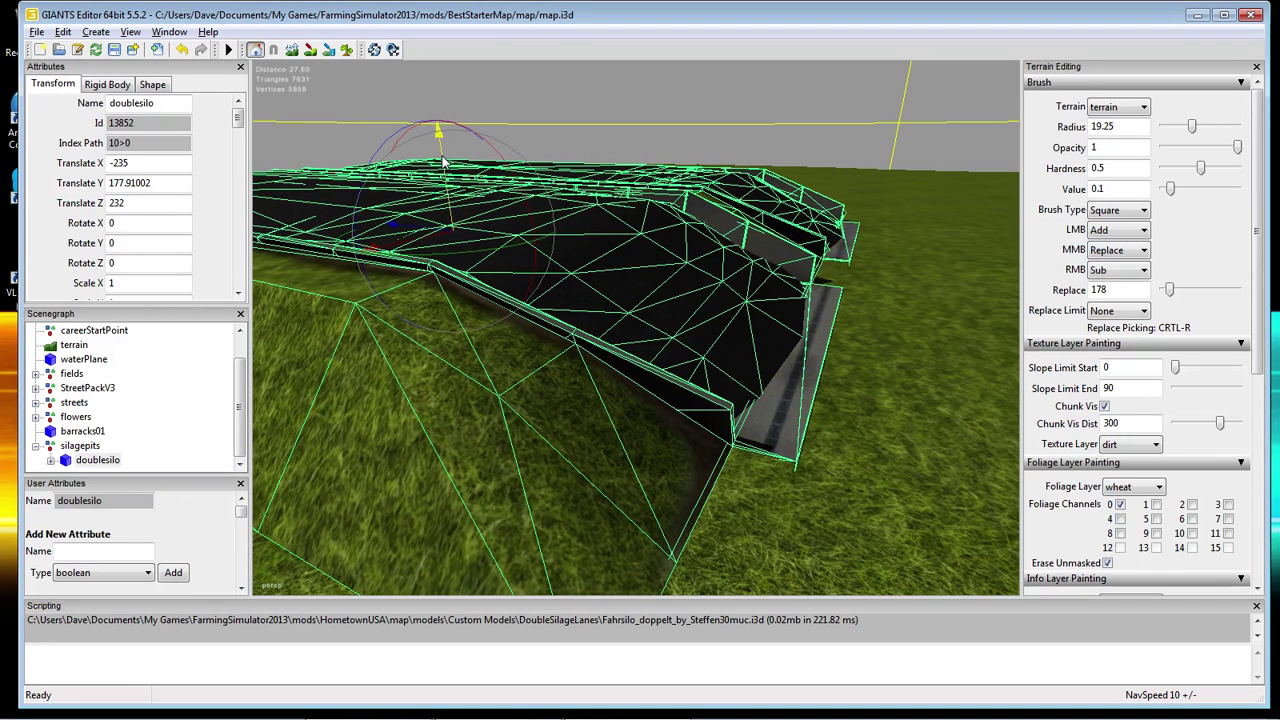
{"action": "left_click_drag", "start_coordinate": [443, 162], "coordinate": [443, 161]}
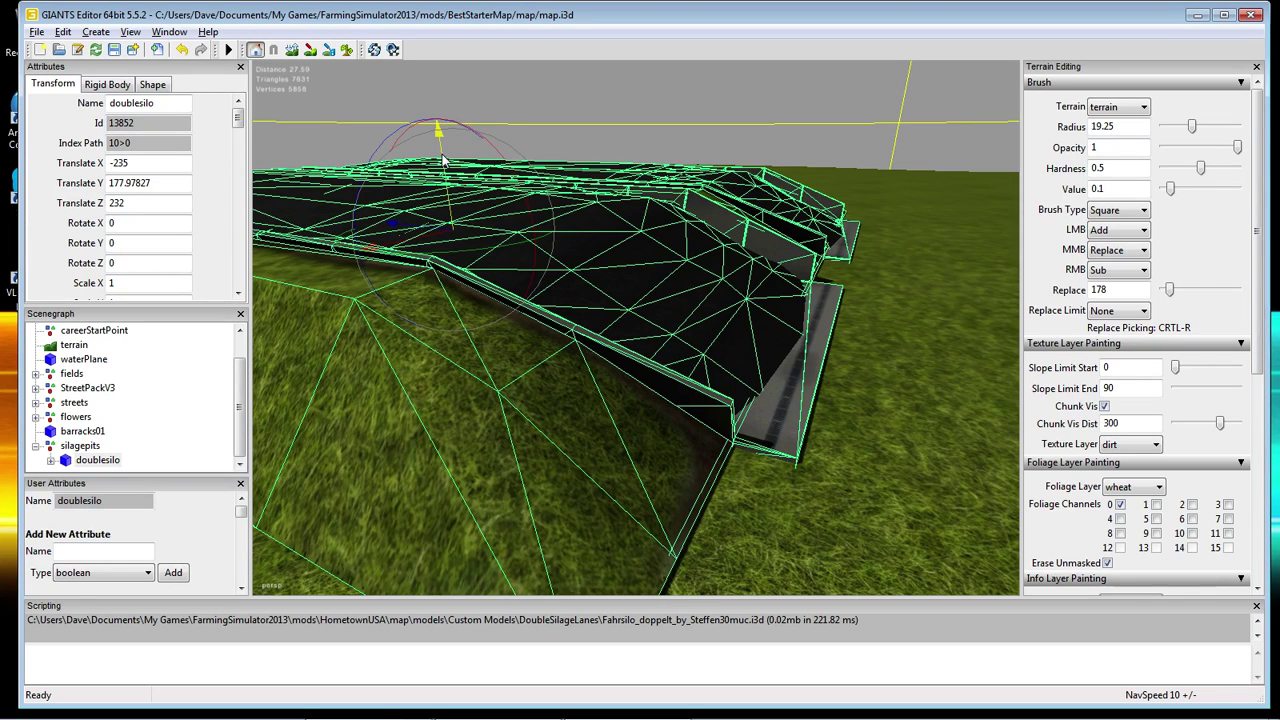
{"action": "left_click_drag", "start_coordinate": [443, 162], "coordinate": [443, 163]}
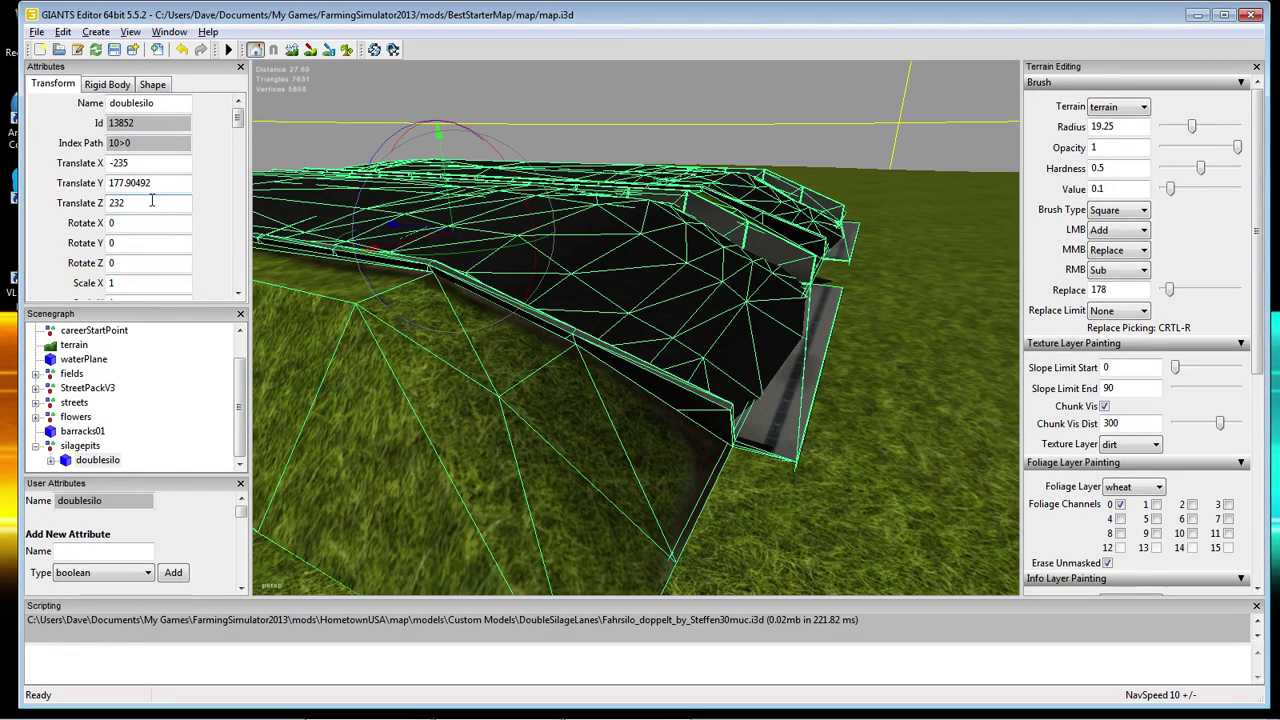
{"action": "right_click_drag", "start_coordinate": [458, 428], "coordinate": [386, 502]}
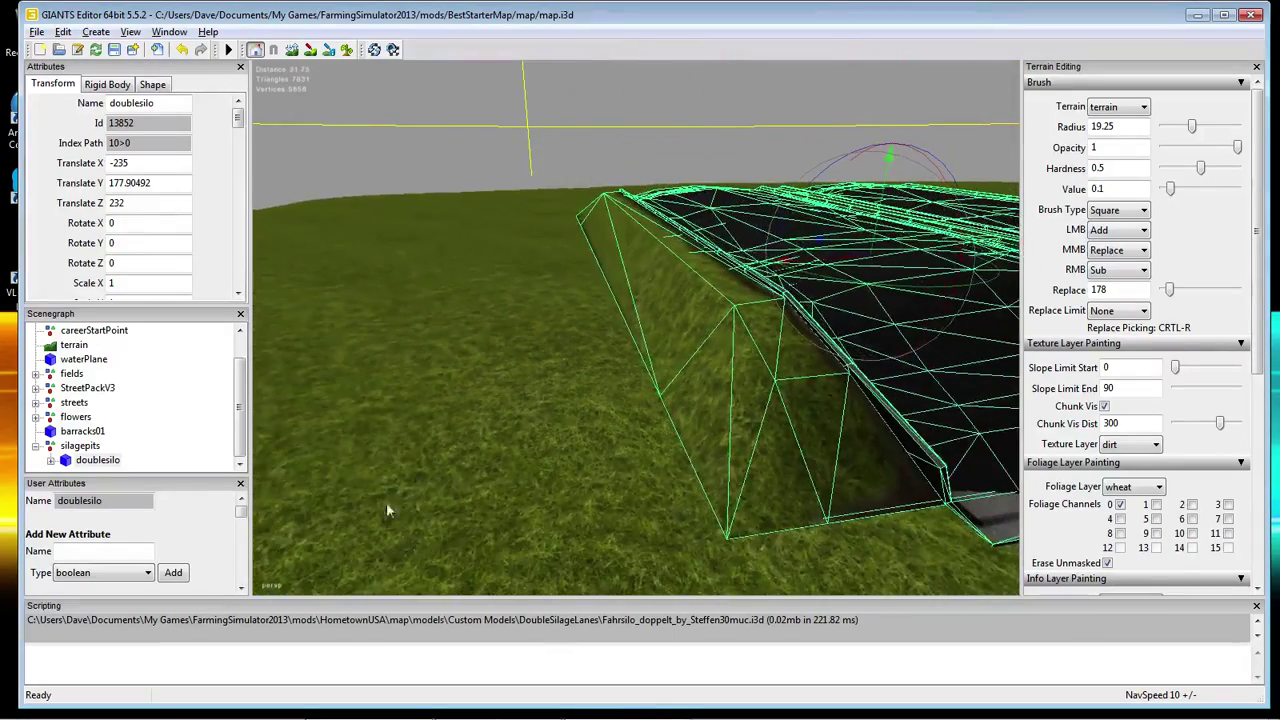
Set doublesilo's Translate Y to 177.89999 and deselect it.
{"action": "left_click_drag", "start_coordinate": [155, 183], "coordinate": [128, 187]}
{"action": "key", "text": "BackSpace"}
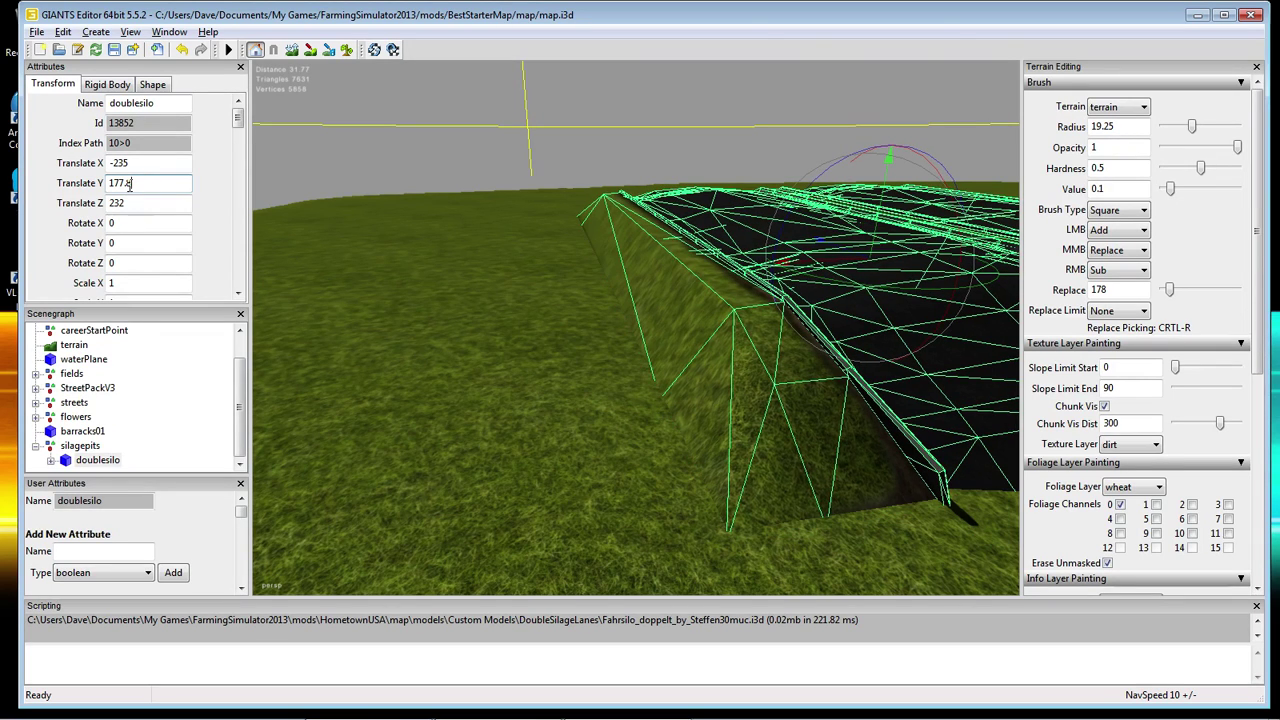
{"action": "type", "text": "8"}
{"action": "key", "text": "BackSpace"}
{"action": "type", "text": "9999"}
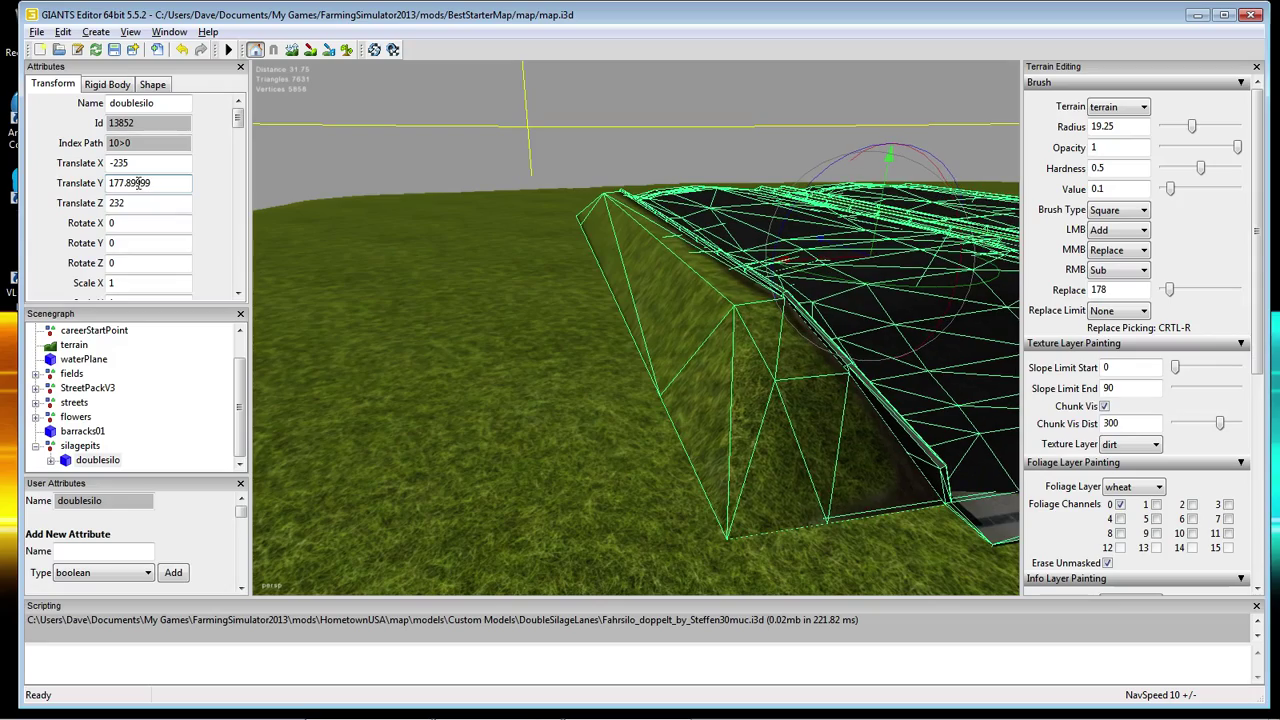
{"action": "right_click_drag", "start_coordinate": [403, 344], "coordinate": [409, 340]}
{"action": "right_click_drag", "start_coordinate": [544, 421], "coordinate": [814, 486]}
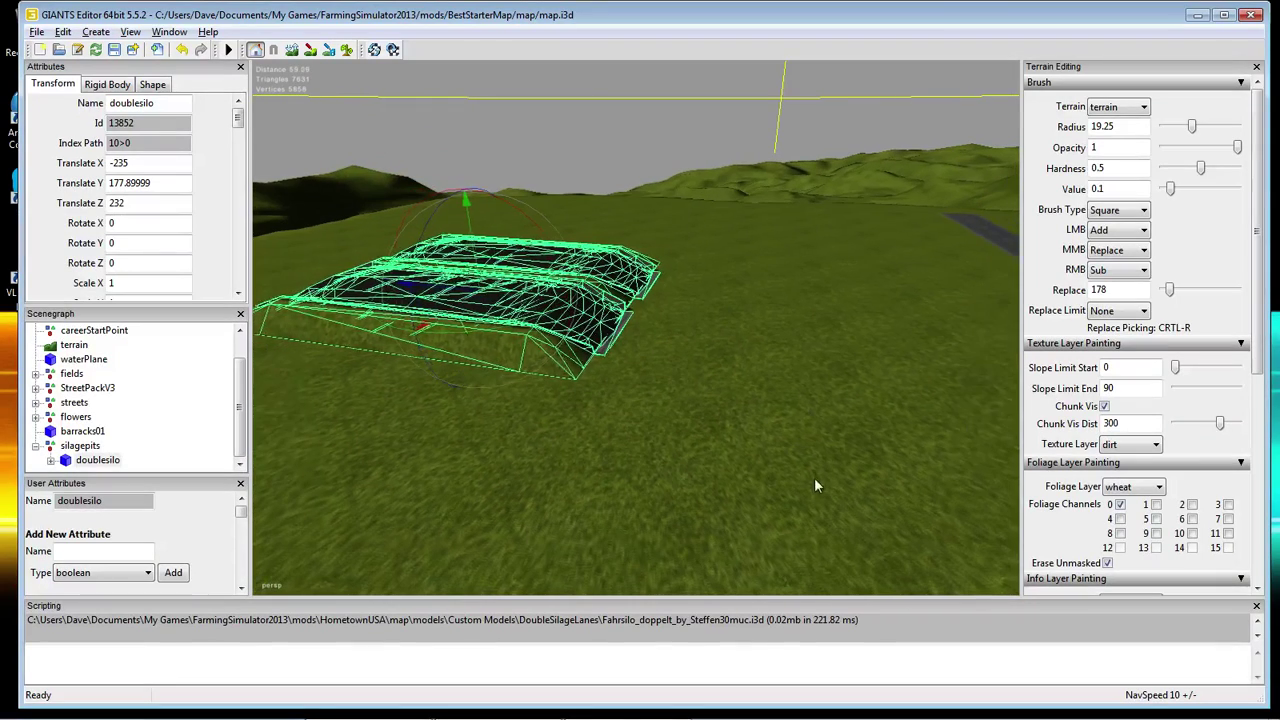
{"action": "left_click", "coordinate": [206, 458], "text": "ctrl"}
Centre the view on the silage pits and switch on terrain editing mode.
{"action": "right_click_drag", "start_coordinate": [652, 441], "coordinate": [615, 436]}
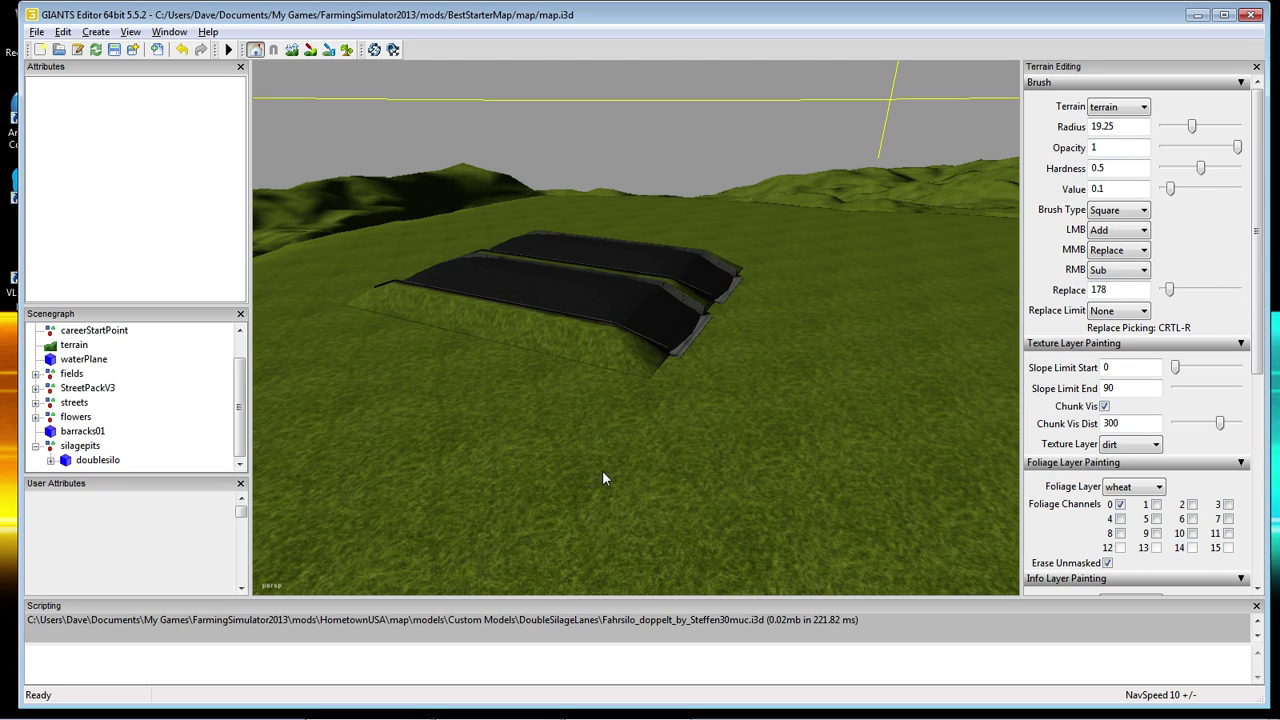
{"action": "right_click_drag", "start_coordinate": [600, 487], "coordinate": [748, 592]}
{"action": "right_click_drag", "start_coordinate": [757, 542], "coordinate": [717, 564]}
{"action": "right_click_drag", "start_coordinate": [726, 401], "coordinate": [724, 433]}
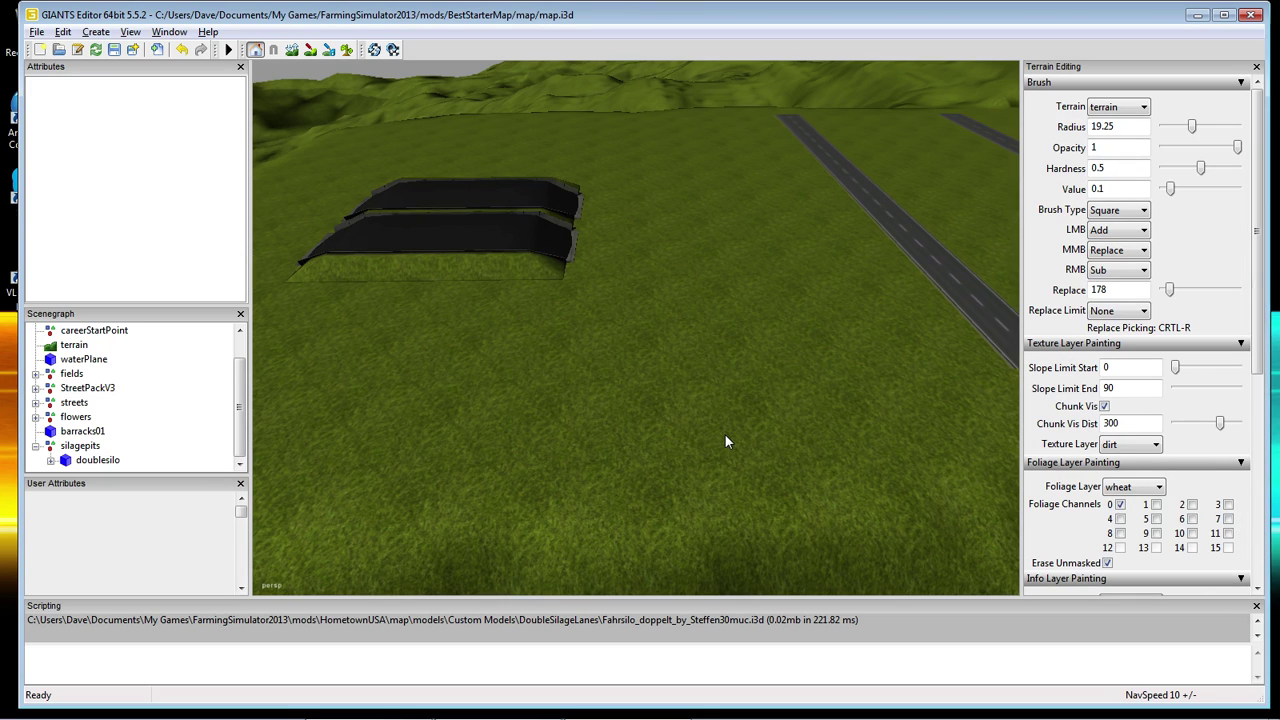
{"action": "left_click", "coordinate": [310, 49]}
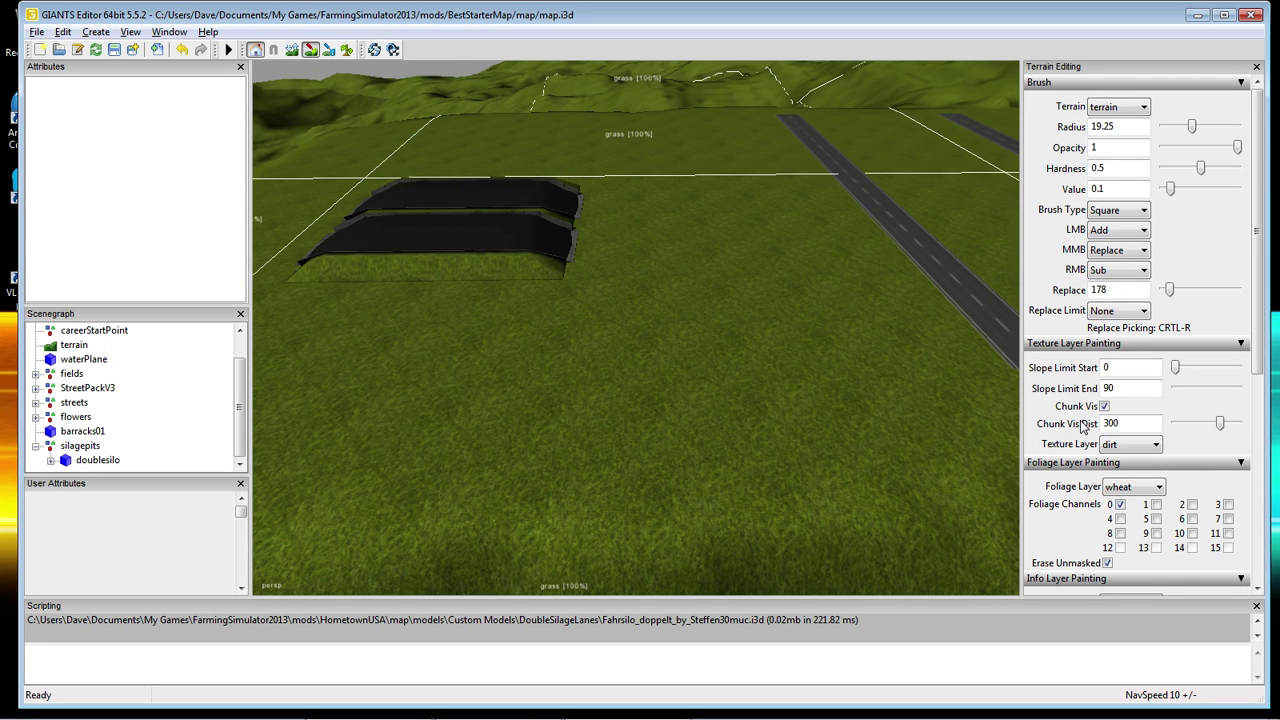
Paint a dirt patch beside the silos with brush radius 13, then leave terrain editing mode.
{"action": "scroll", "coordinate": [745, 318], "scroll_direction": "down", "scroll_amount": 5, "text": "ctrl"}
{"action": "scroll", "coordinate": [745, 318], "scroll_direction": "down", "scroll_amount": 1, "text": "ctrl"}
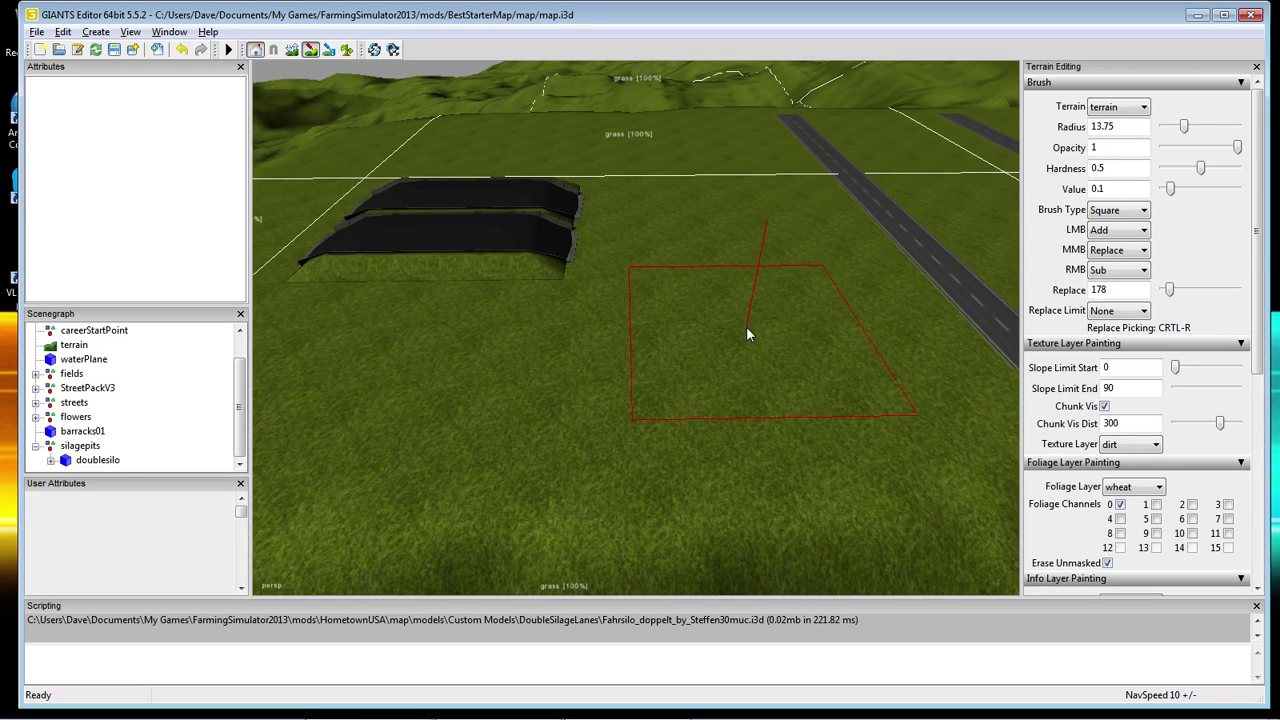
{"action": "scroll", "coordinate": [765, 337], "scroll_direction": "down", "scroll_amount": 2, "text": "ctrl"}
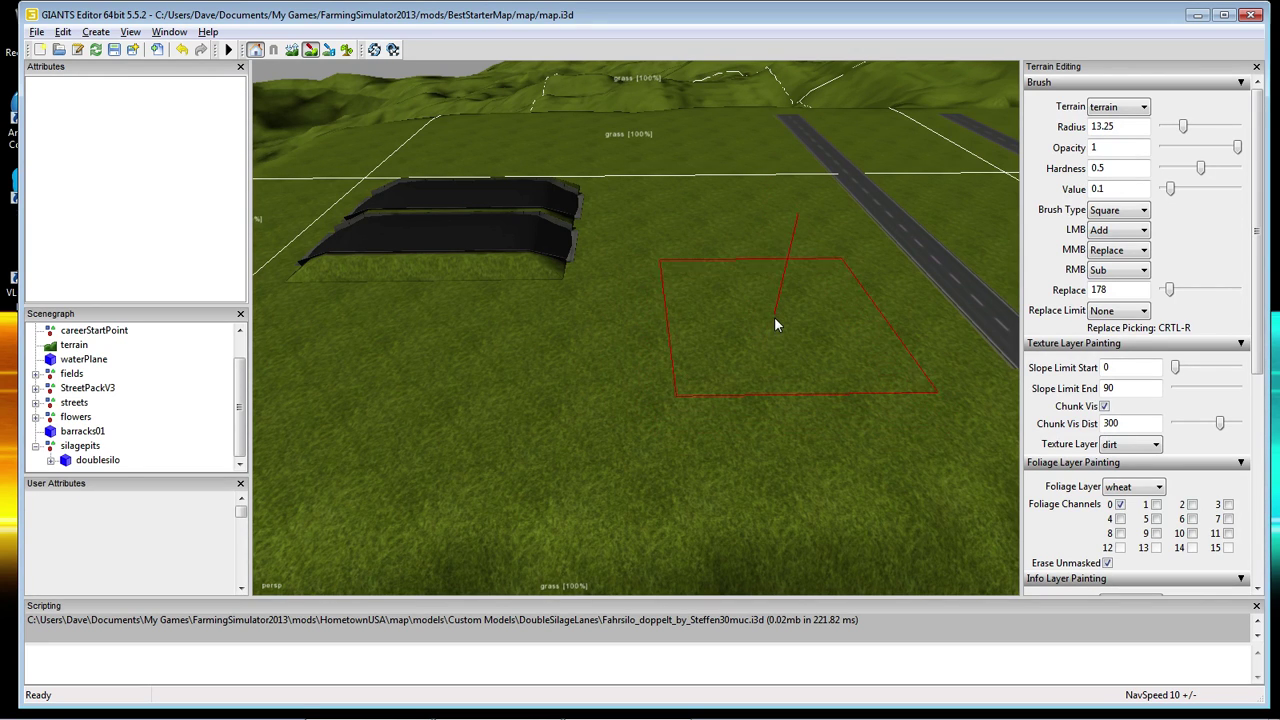
{"action": "left_click", "coordinate": [1117, 126]}
{"action": "left_click_drag", "start_coordinate": [1117, 126], "coordinate": [1078, 128]}
{"action": "type", "text": "13"}
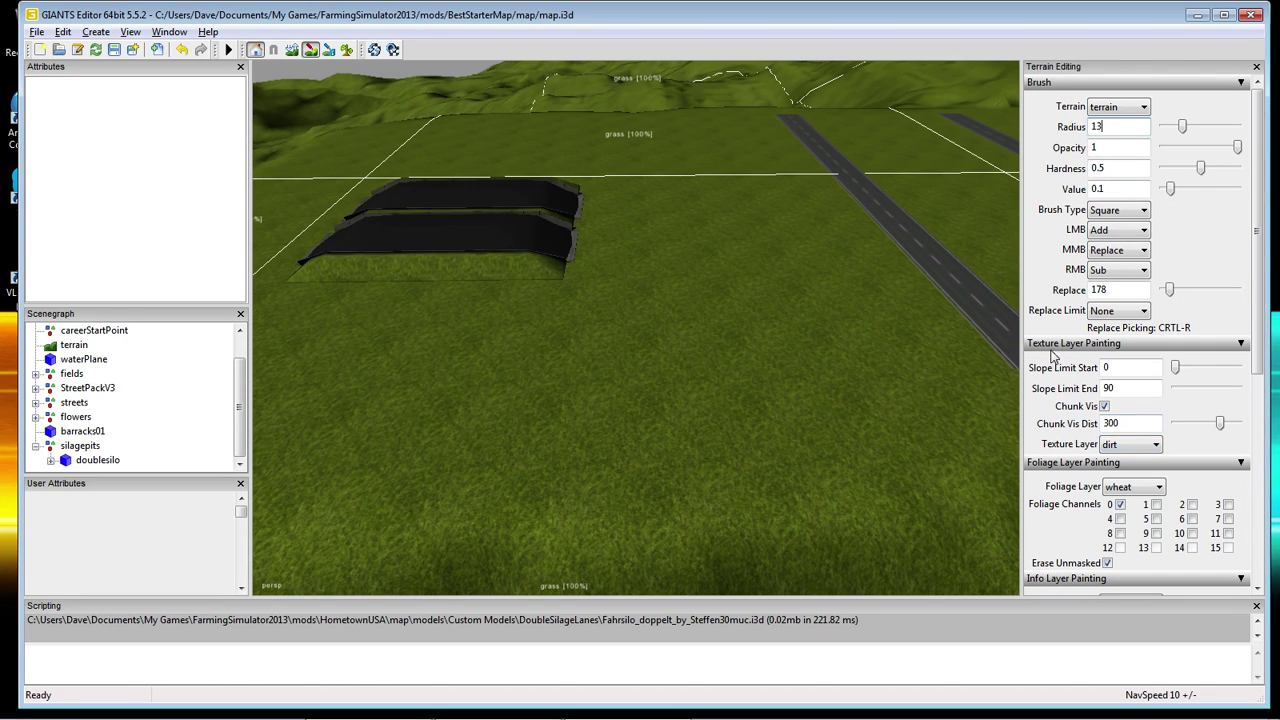
{"action": "left_click", "coordinate": [1131, 447]}
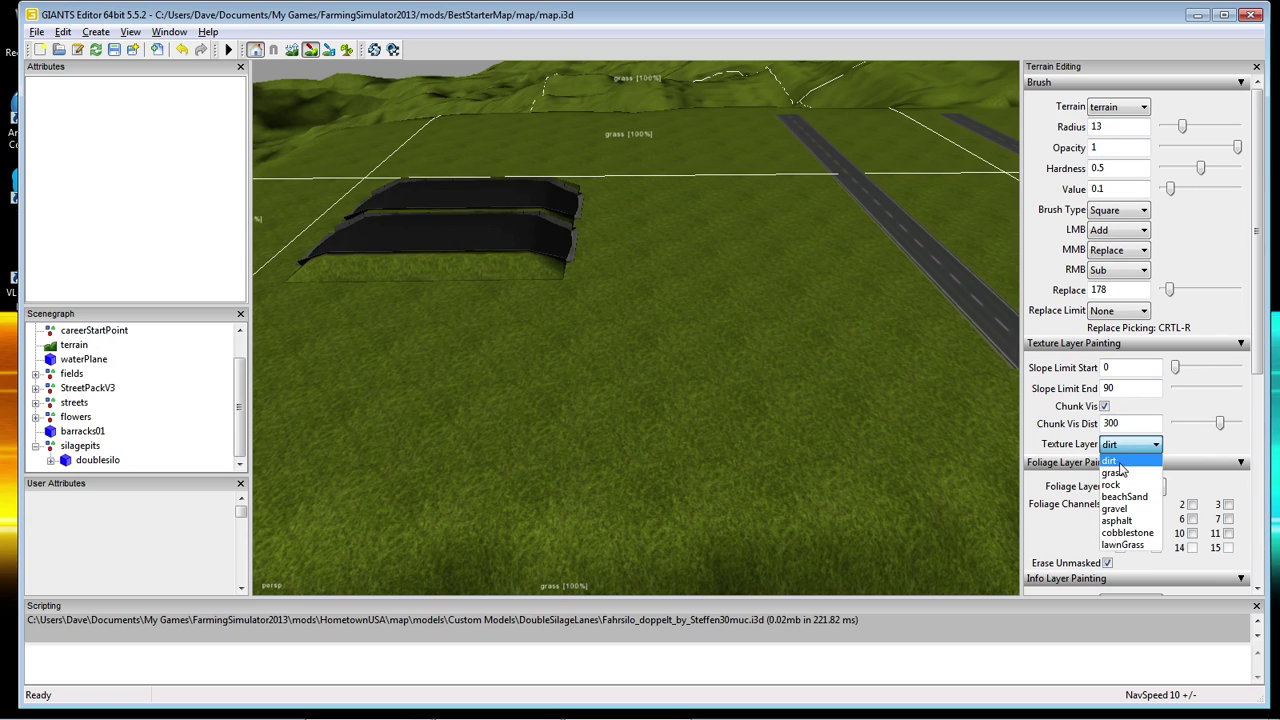
{"action": "left_click", "coordinate": [1121, 466]}
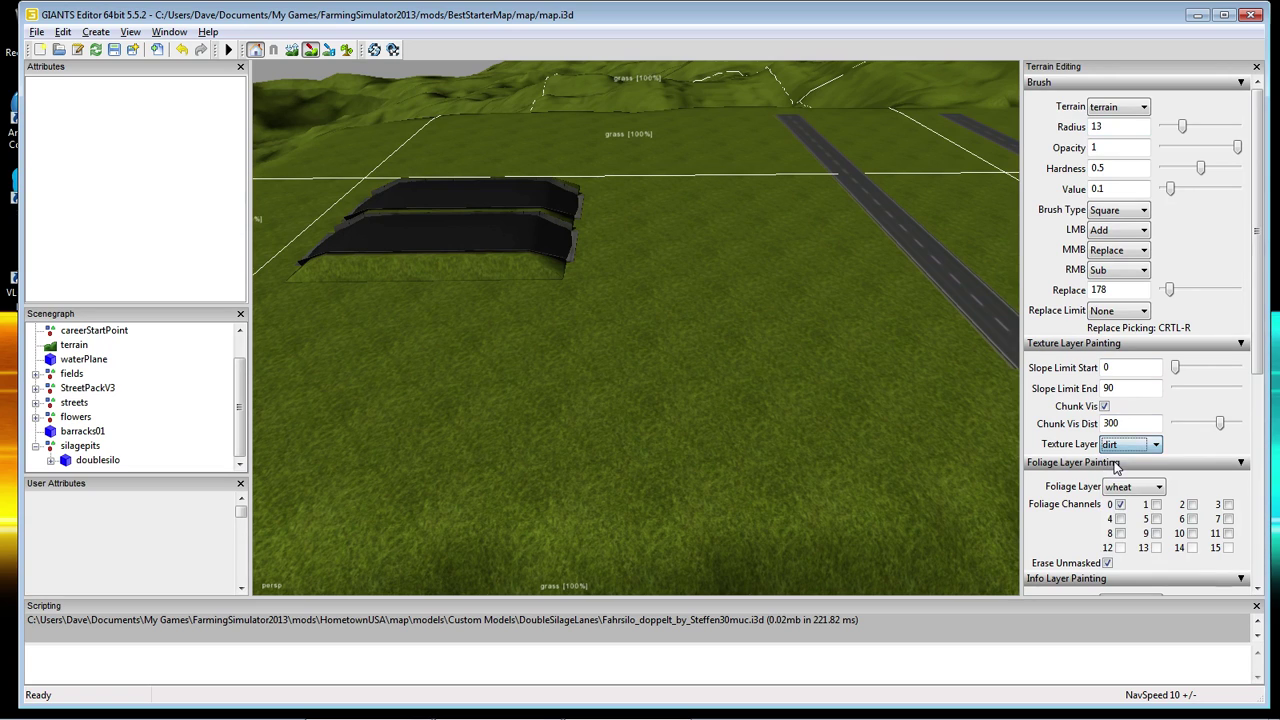
{"action": "left_click", "coordinate": [775, 333]}
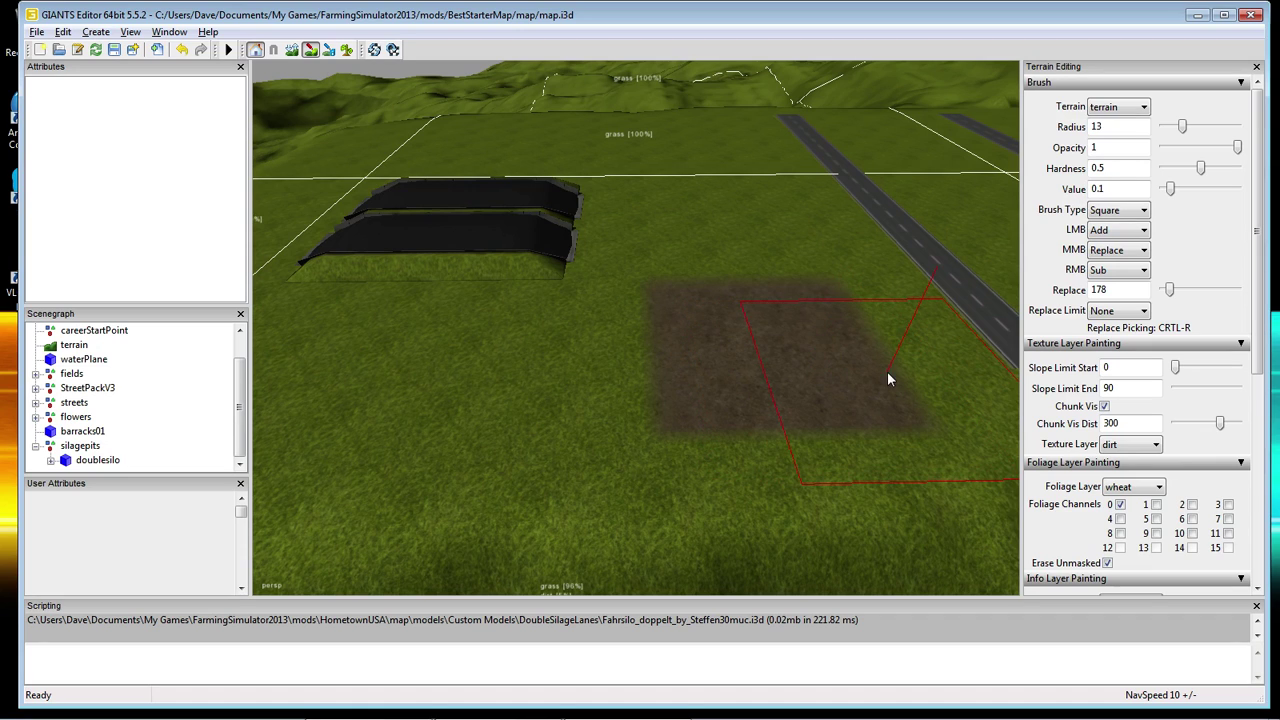
{"action": "left_click", "coordinate": [310, 50]}
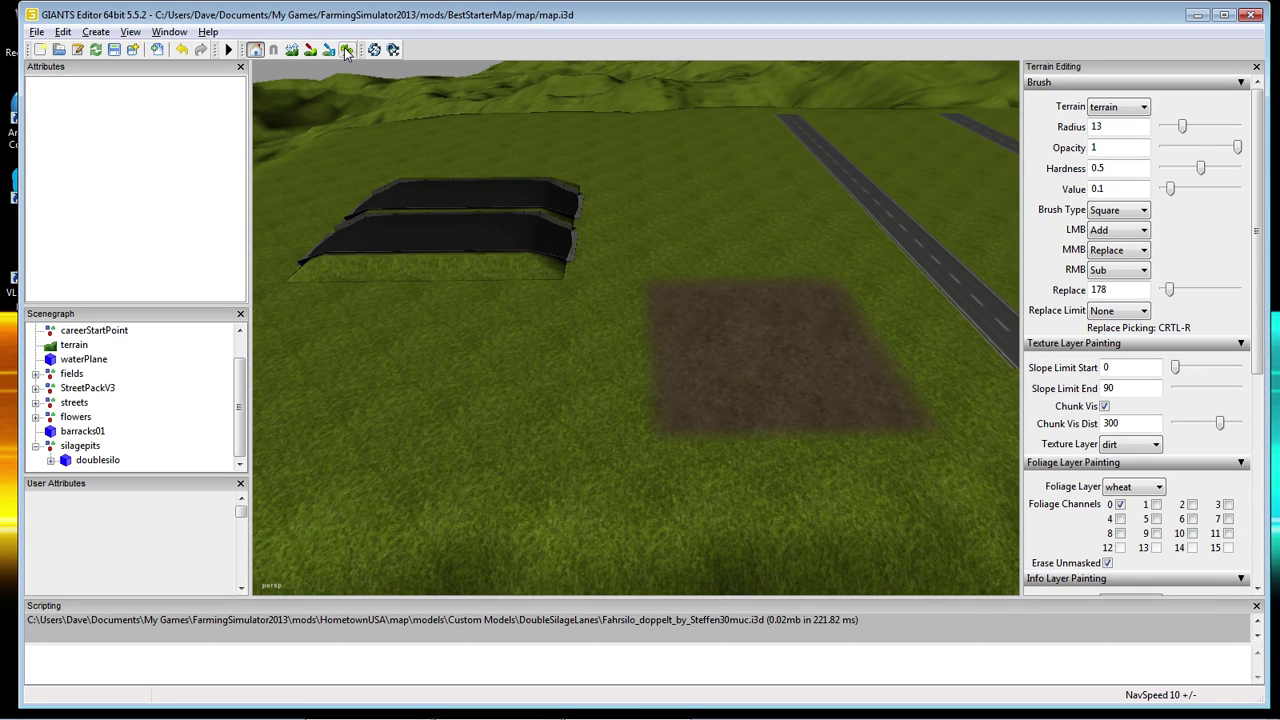
Switch to foliage painting with the grass layer and frame the dirt patch, silos and road.
{"action": "left_click", "coordinate": [346, 51]}
{"action": "left_click", "coordinate": [1159, 488]}
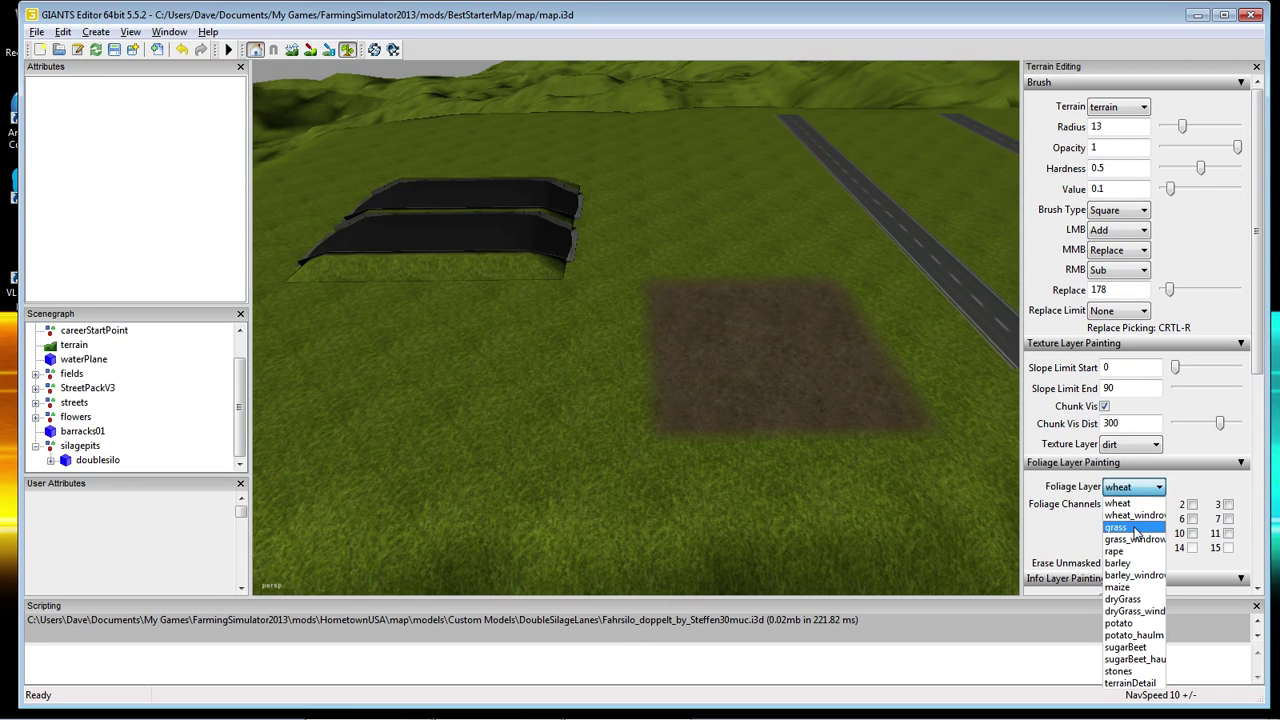
{"action": "left_click", "coordinate": [1136, 528]}
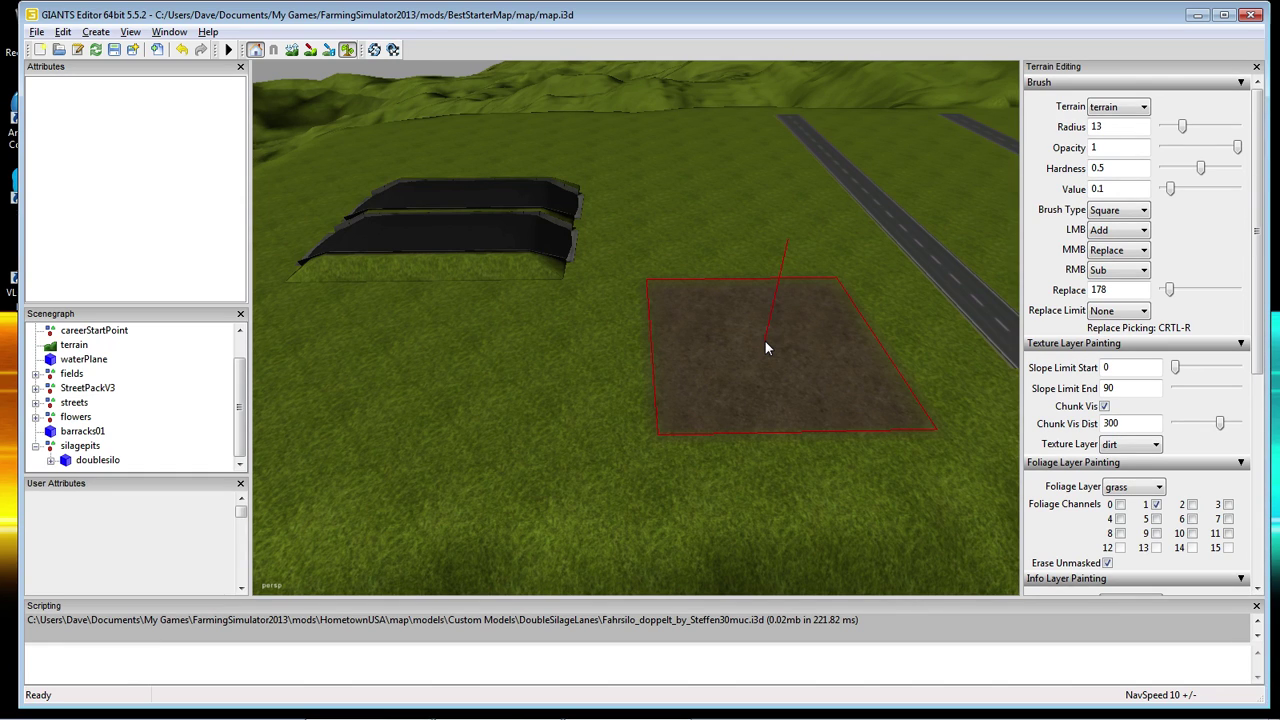
{"action": "mouse_move", "coordinate": [765, 347]}
{"action": "middle_mouse_down"}
{"action": "mouse_move", "coordinate": [786, 248]}
{"action": "mouse_move", "coordinate": [832, 181]}
{"action": "mouse_move", "coordinate": [840, 240]}
{"action": "mouse_move", "coordinate": [866, 78]}
{"action": "mouse_move", "coordinate": [926, 601]}
{"action": "middle_mouse_up"}
{"action": "middle_click_drag", "start_coordinate": [907, 522], "coordinate": [917, 572]}
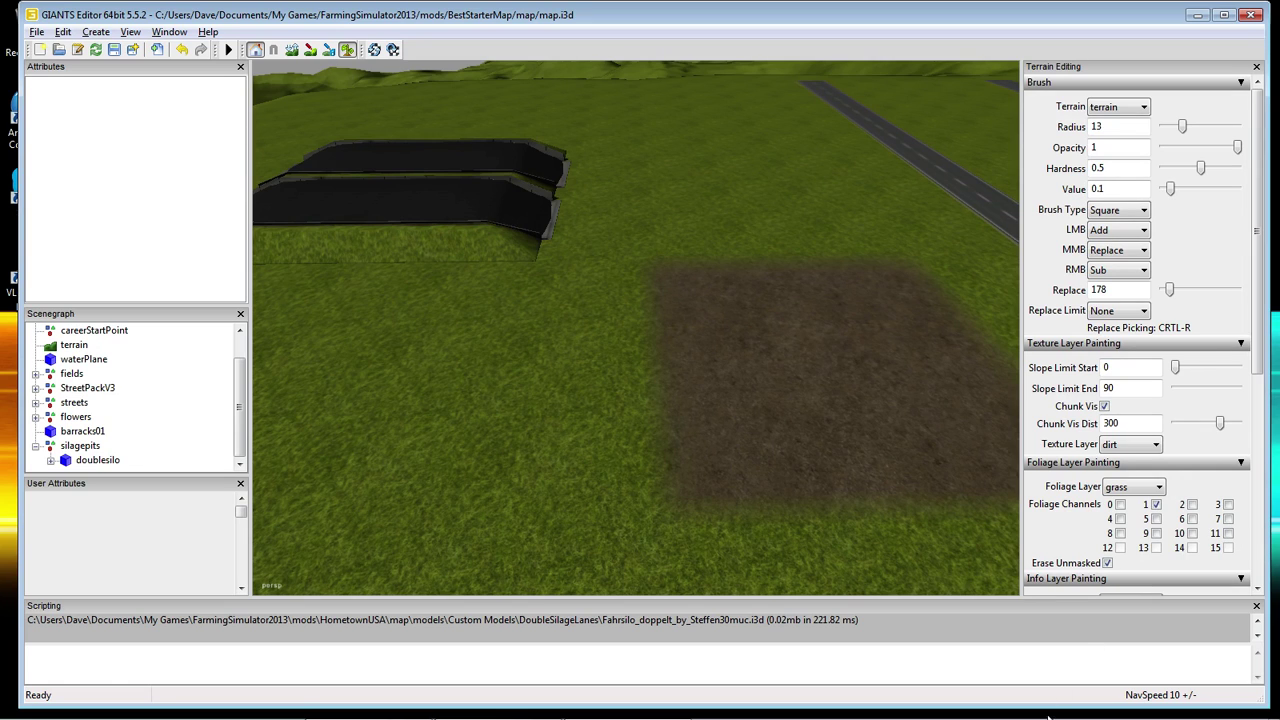
{"action": "mouse_move", "coordinate": [1013, 712]}
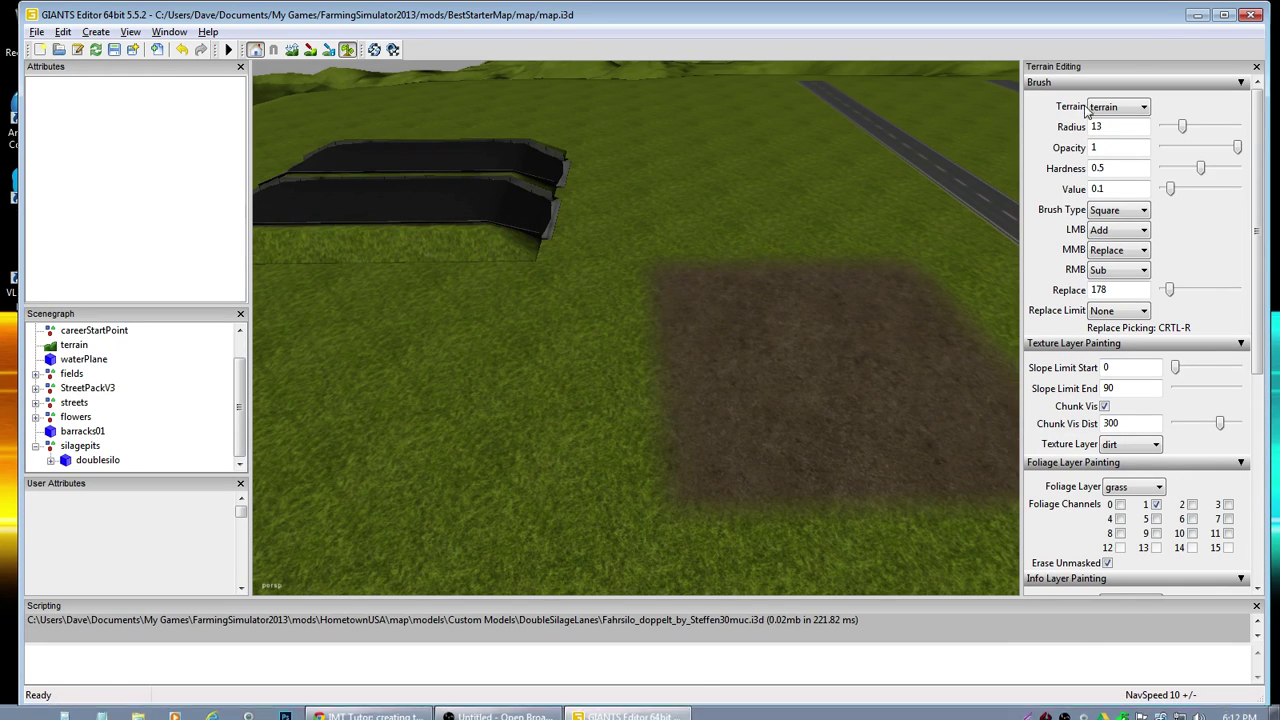
Minimize the editor, browse Giants Map Tools and its Custom Models folder, then minimize Explorer.
{"action": "left_click", "coordinate": [1198, 16]}
{"action": "double_click", "coordinate": [578, 280]}
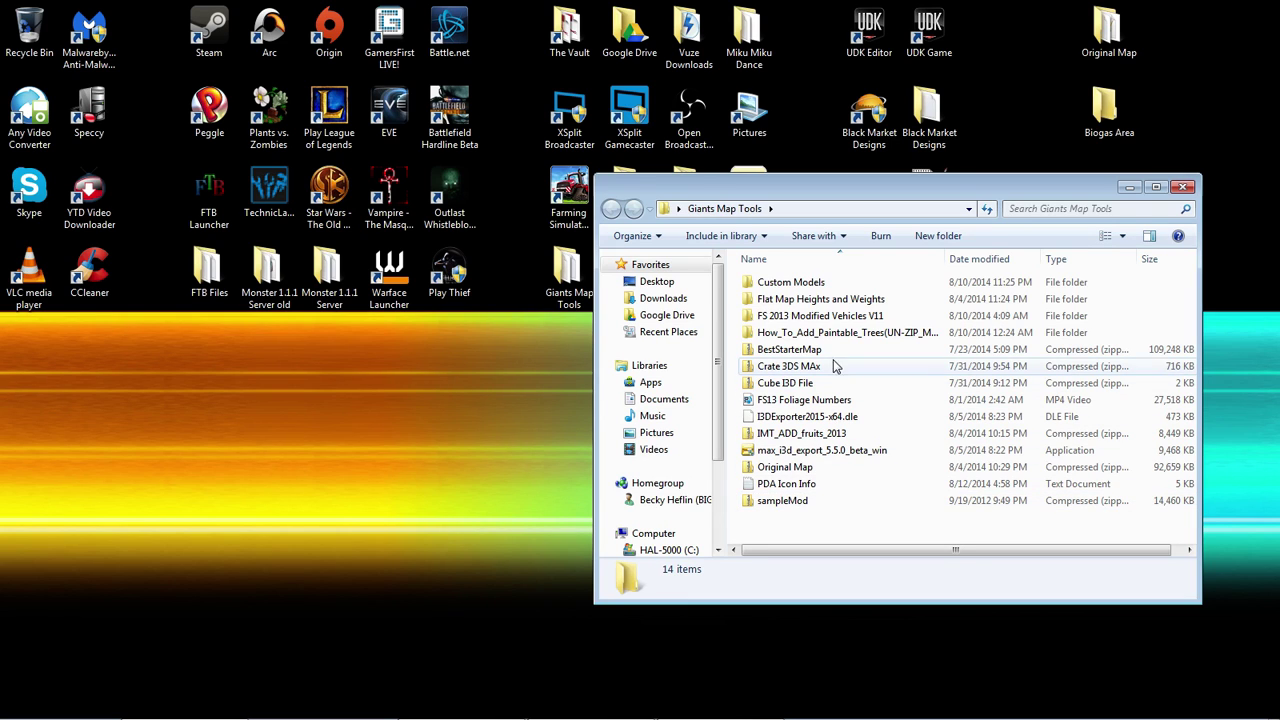
{"action": "double_click", "coordinate": [806, 285]}
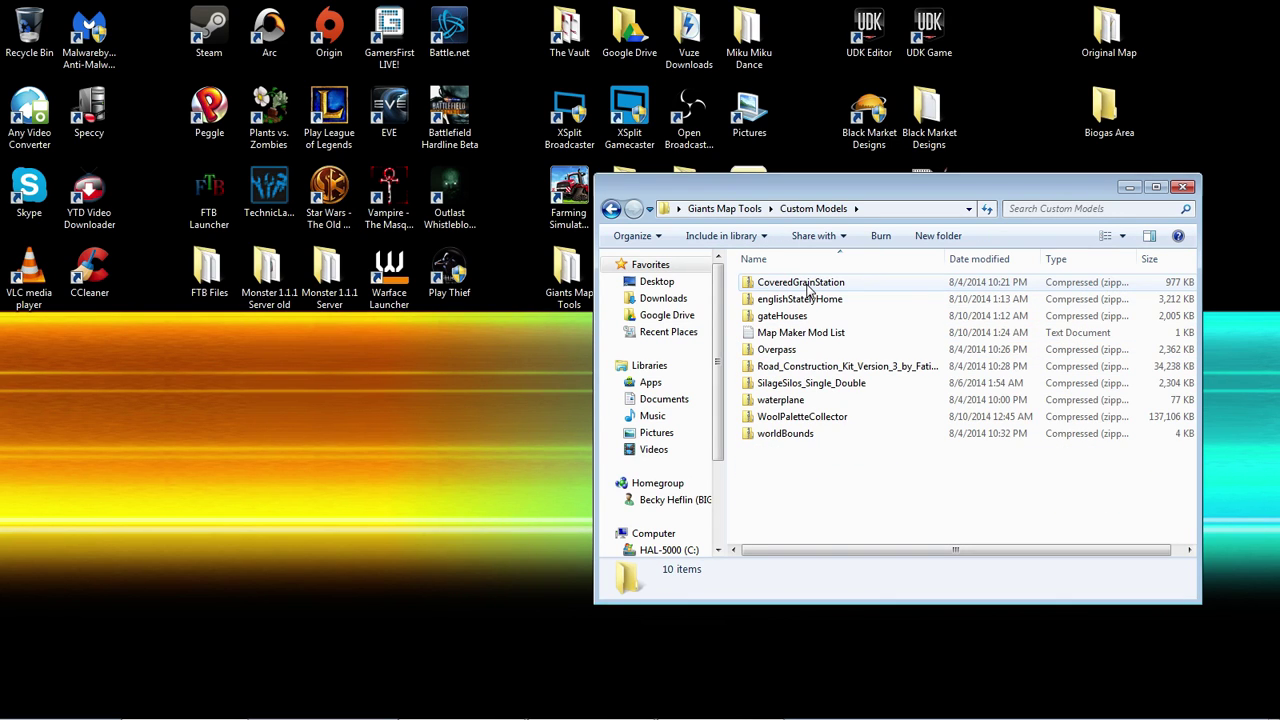
{"action": "left_click", "coordinate": [611, 208]}
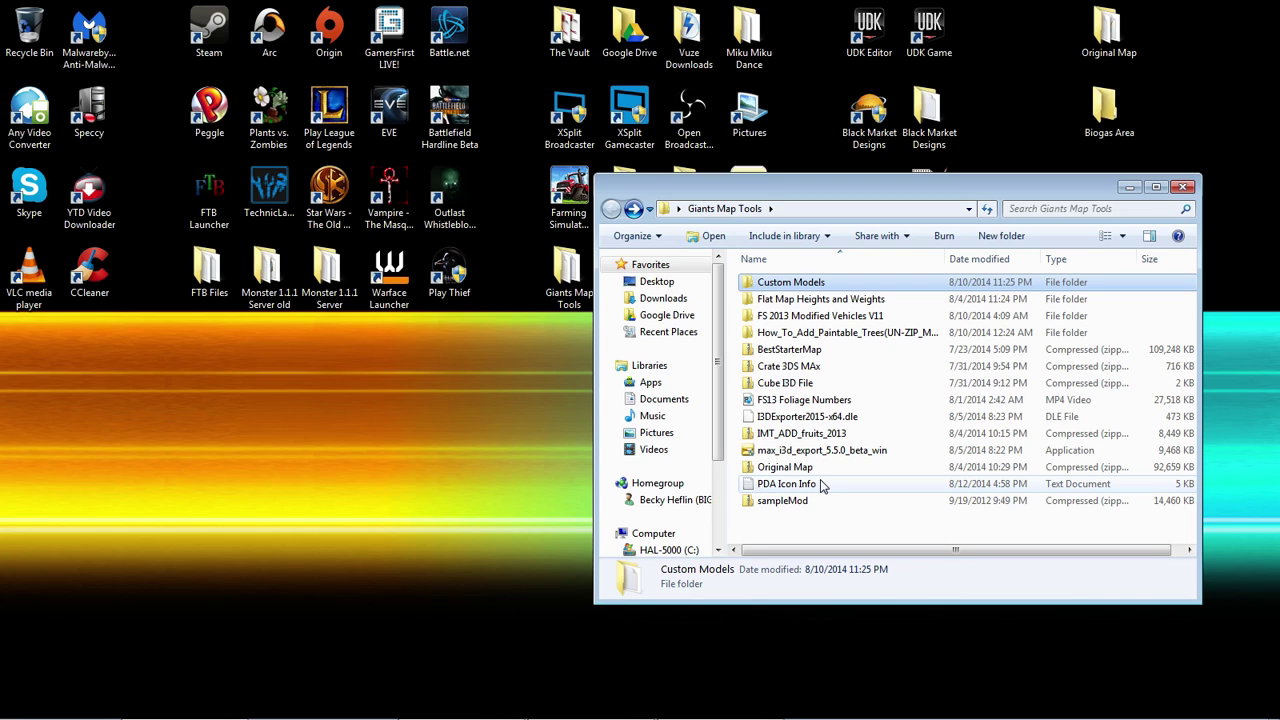
{"action": "left_click", "coordinate": [1128, 188]}
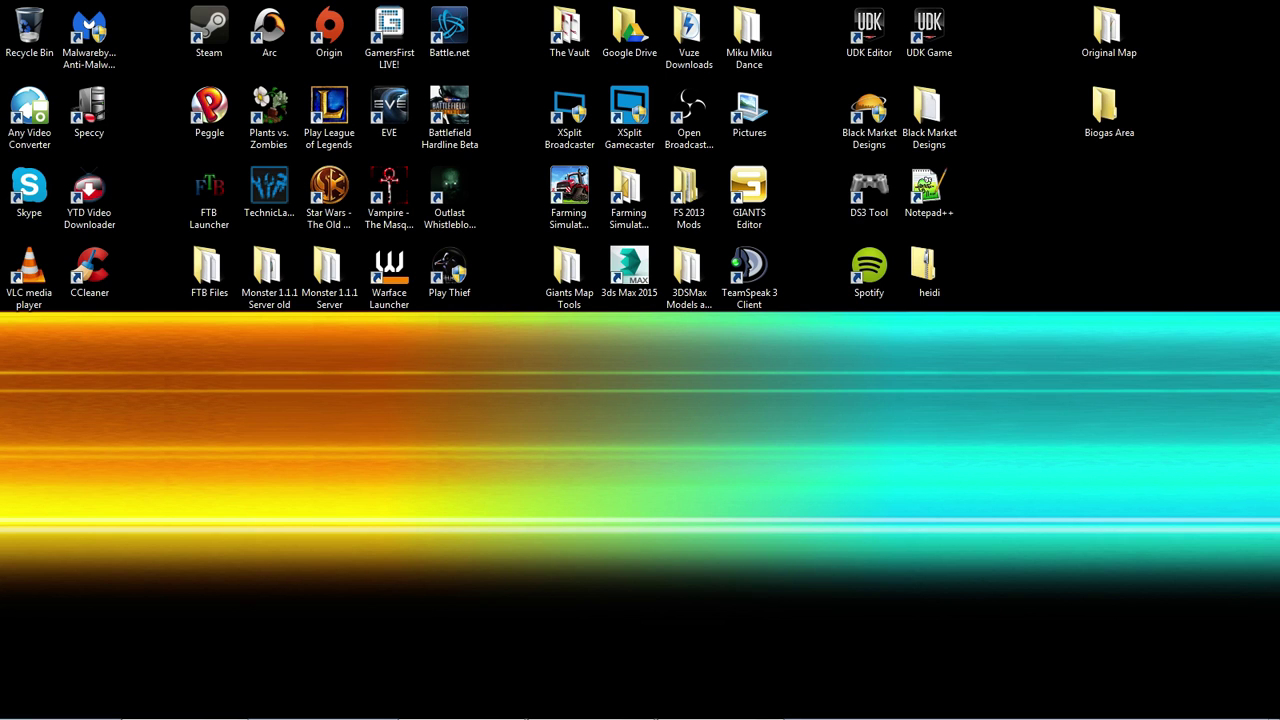
Maximize the FS13 channels list page and scroll down to the grass channel 1 entry and back.
{"action": "left_click_drag", "start_coordinate": [0, 35], "coordinate": [814, 35]}
{"action": "left_click", "coordinate": [1011, 18]}
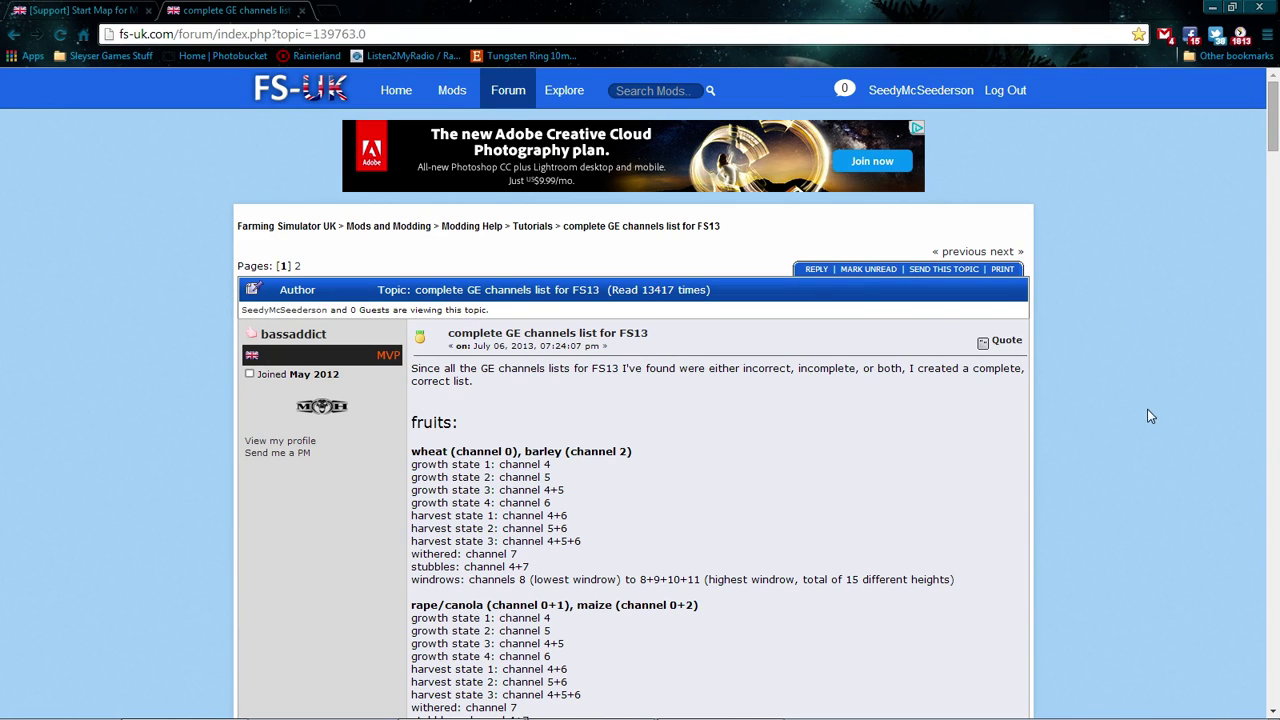
{"action": "scroll", "coordinate": [1147, 420], "scroll_direction": "down", "scroll_amount": 1}
{"action": "scroll", "coordinate": [1146, 424], "scroll_direction": "down", "scroll_amount": 1}
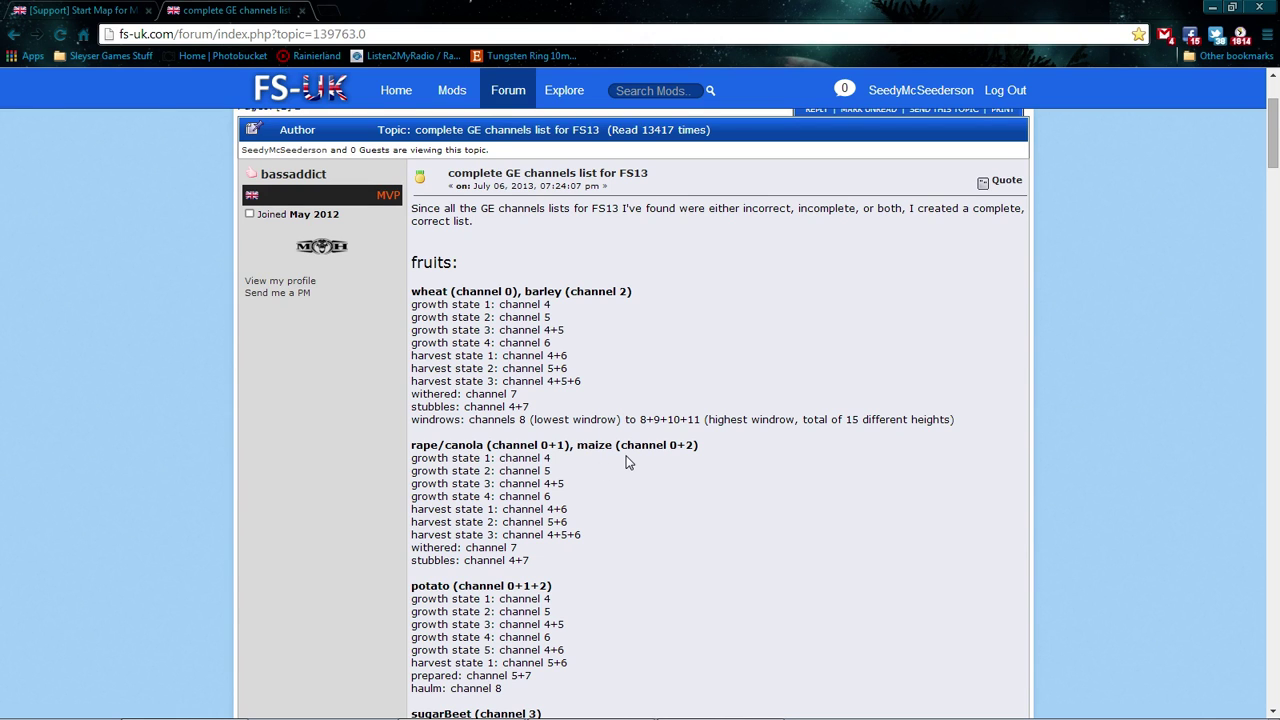
{"action": "scroll", "coordinate": [629, 462], "scroll_direction": "down", "scroll_amount": 4}
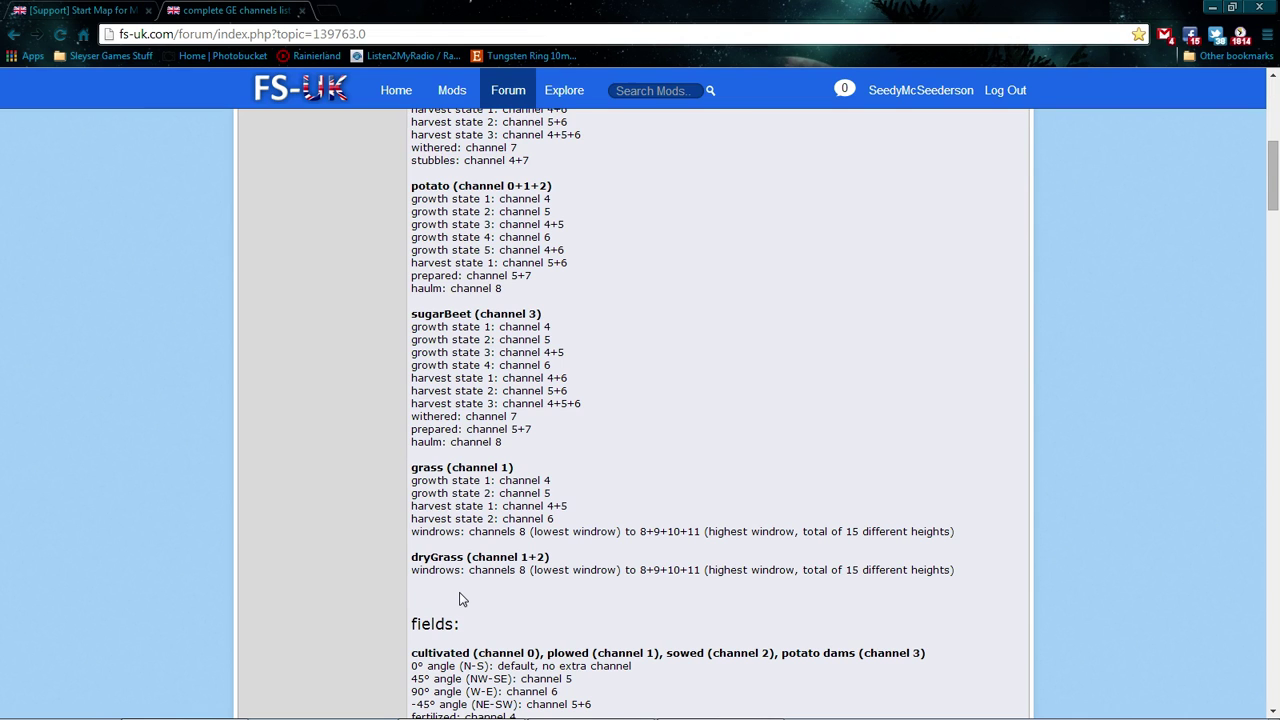
{"action": "scroll", "coordinate": [460, 598], "scroll_direction": "down", "scroll_amount": 1}
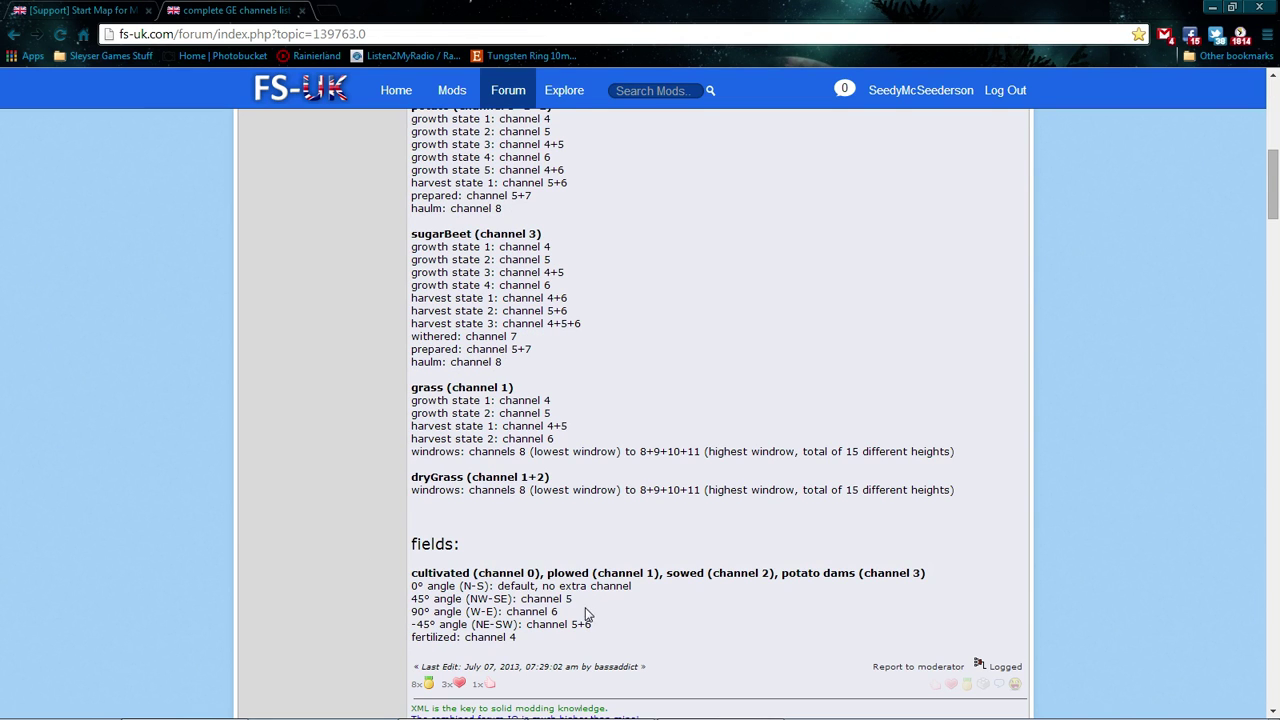
{"action": "scroll", "coordinate": [549, 622], "scroll_direction": "up", "scroll_amount": 6}
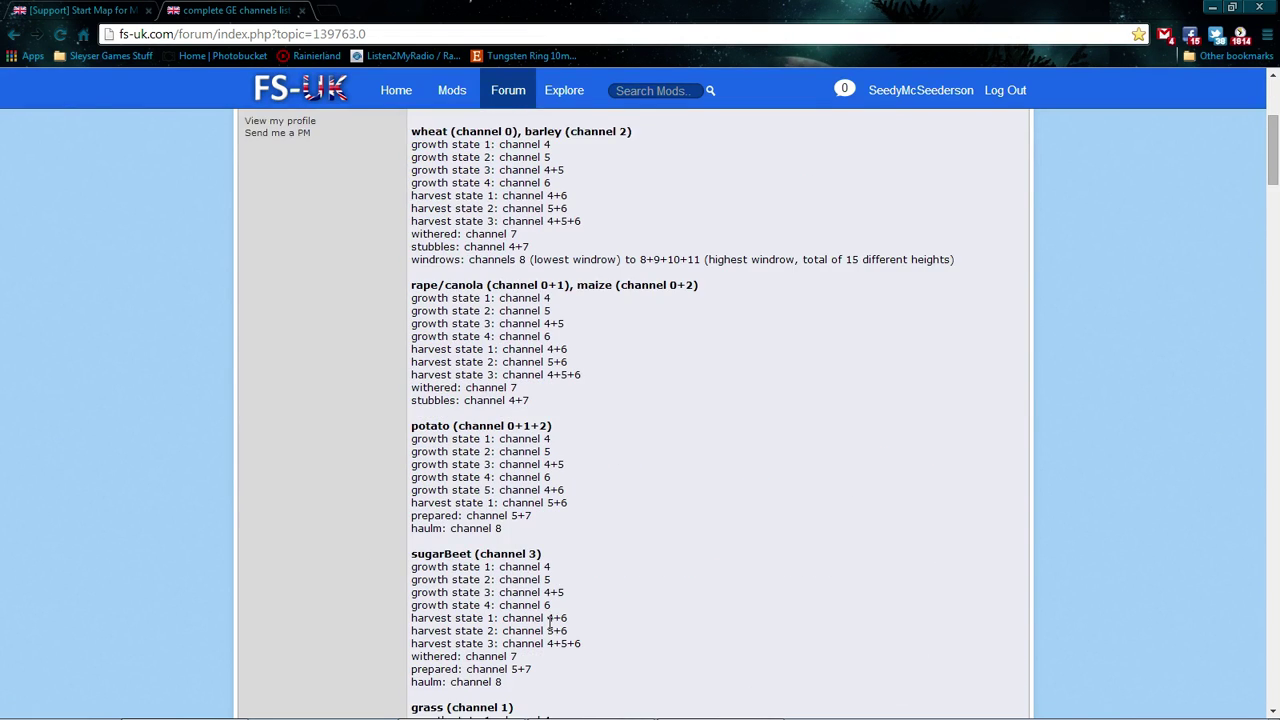